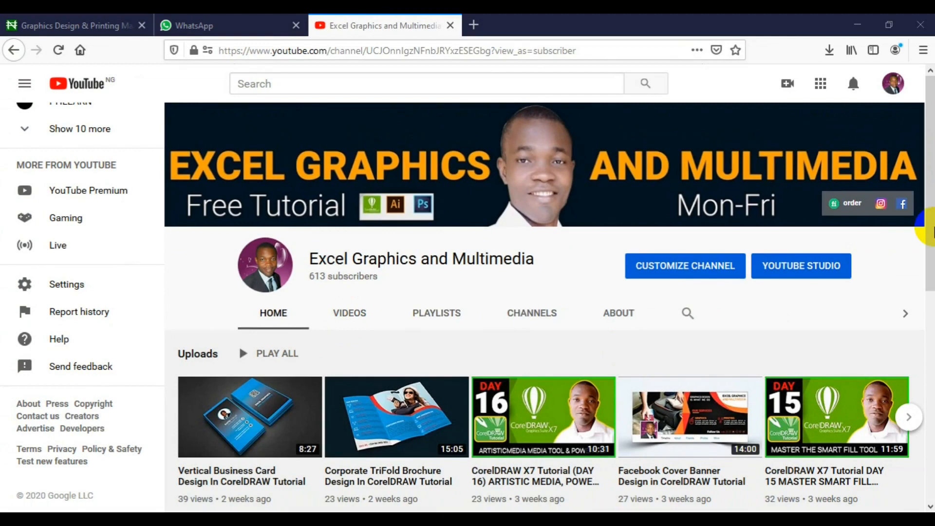
scroll(928, 228, "down", 2)
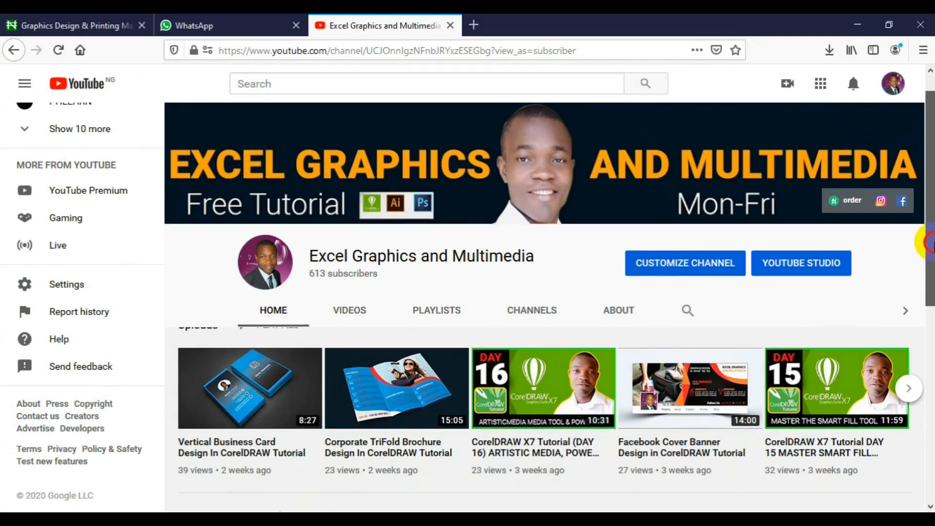
scroll(927, 228, "down", 3)
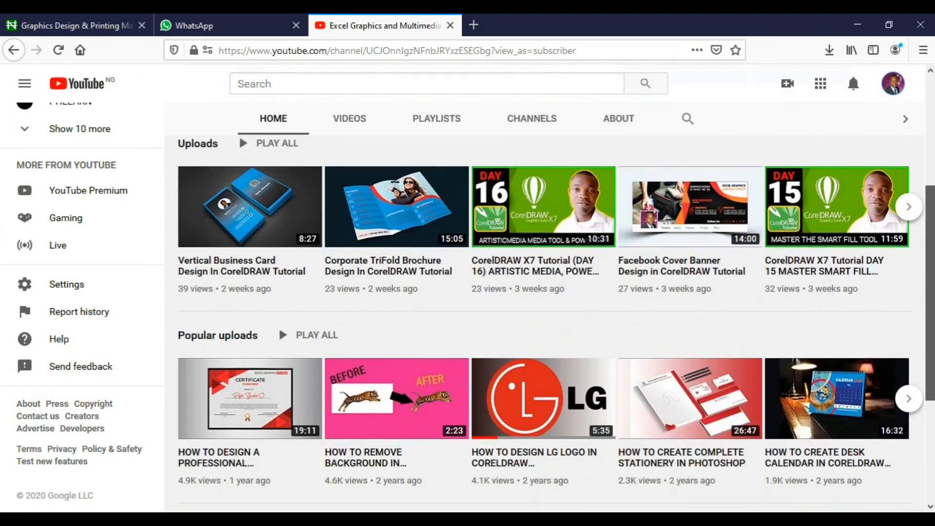
scroll(544, 321, "down", 1)
scroll(545, 322, "up", 4)
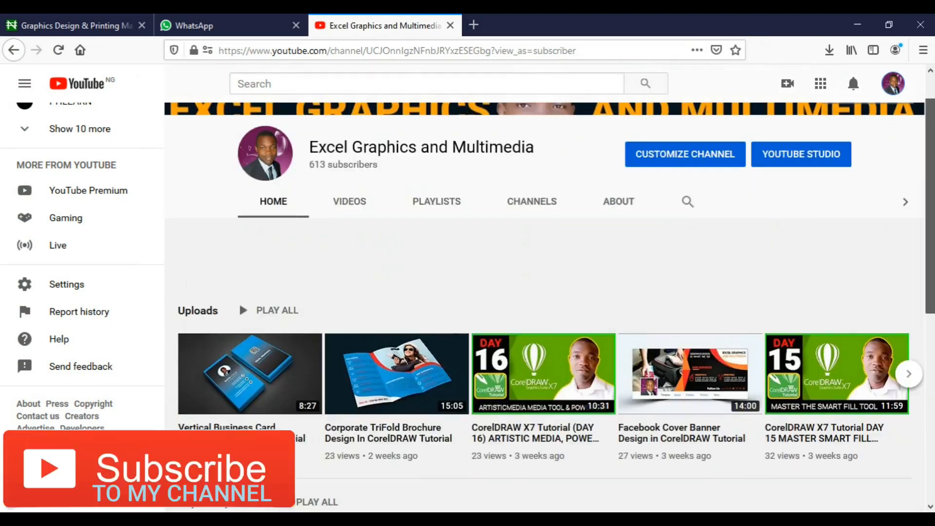
scroll(545, 321, "up", 2)
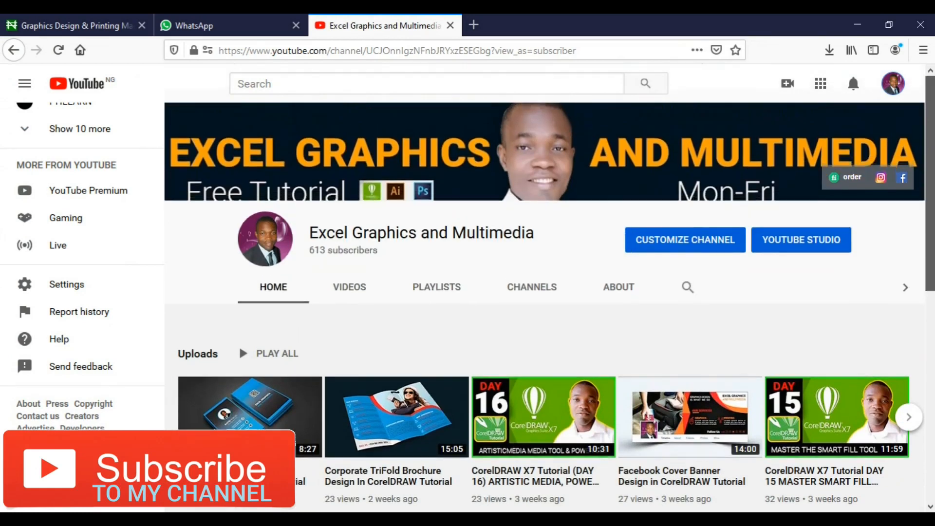
scroll(545, 321, "up", 1)
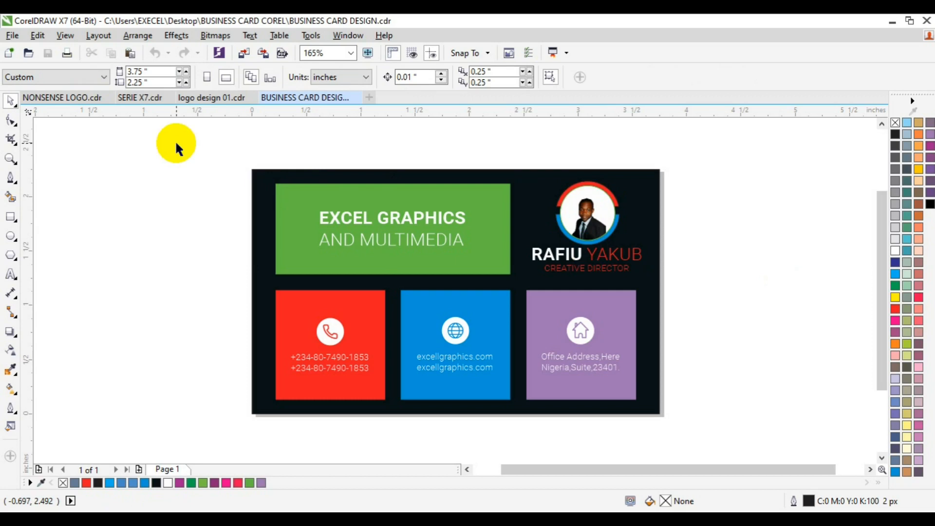
Step: Move the entire finished business card design off the page to its right side and check the page's width and height
left_click_drag(176, 143, 665, 428)
left_click_drag(473, 290, 814, 287)
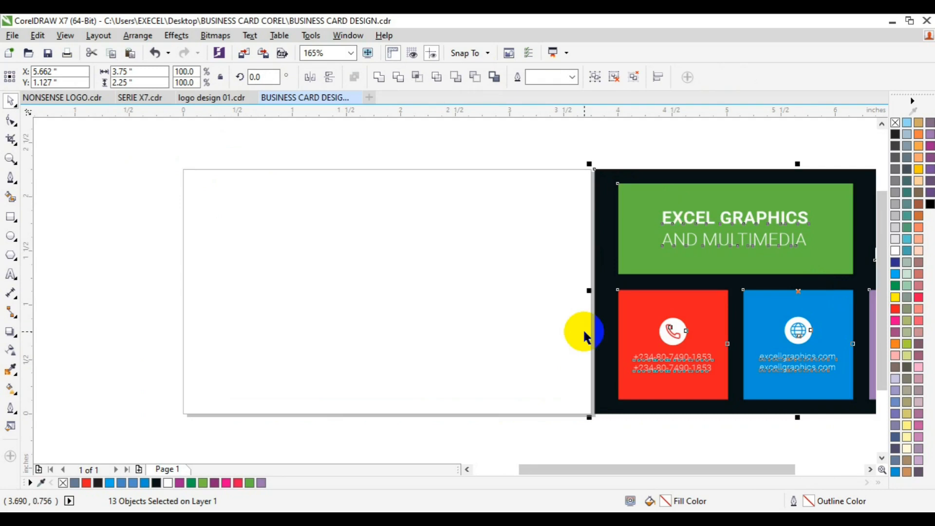
left_click(369, 305)
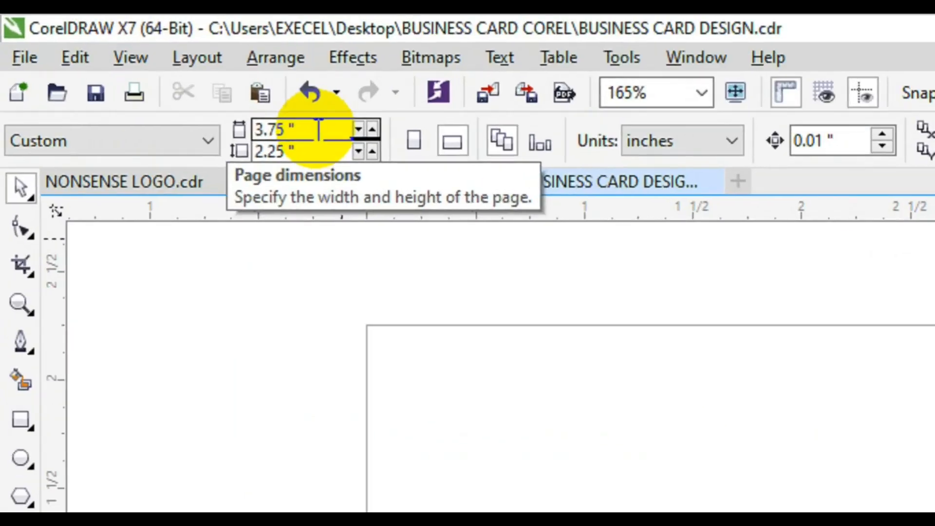
left_click_drag(318, 130, 243, 146)
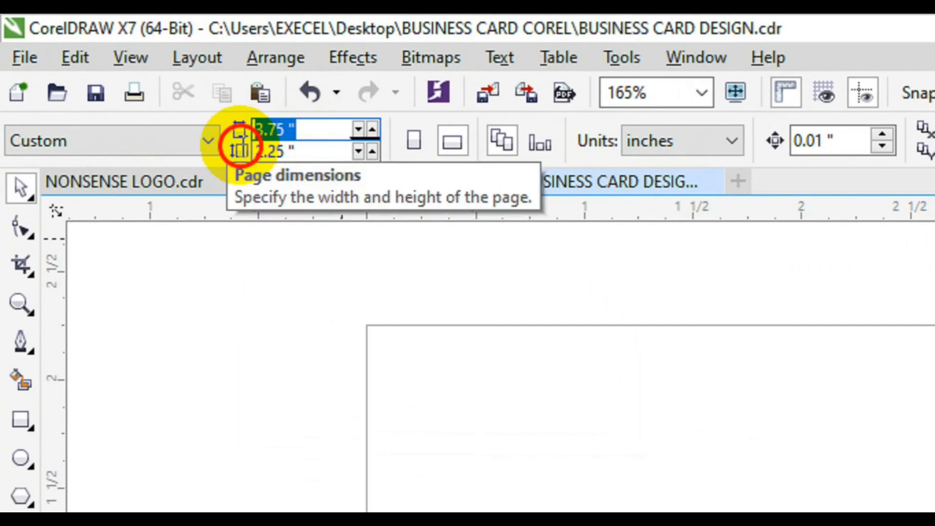
left_click_drag(306, 150, 225, 157)
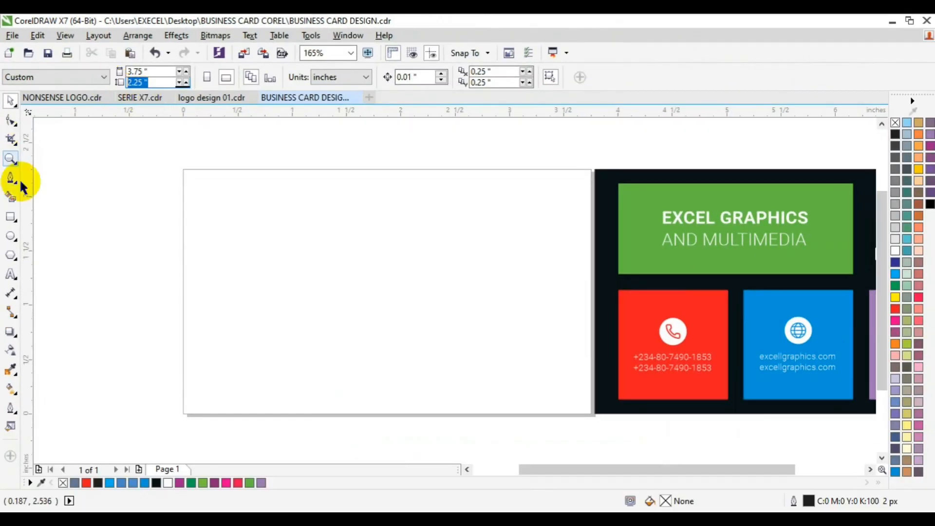
Step: Draw a square about 0.745 inches wide on the empty page and enter 1.009 inches as its width
left_click(10, 217)
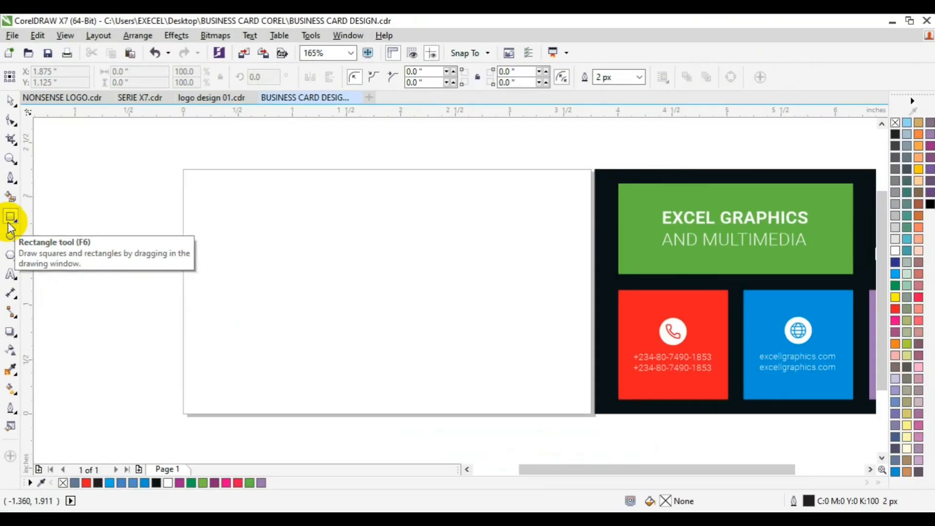
left_click_drag(262, 259, 343, 314)
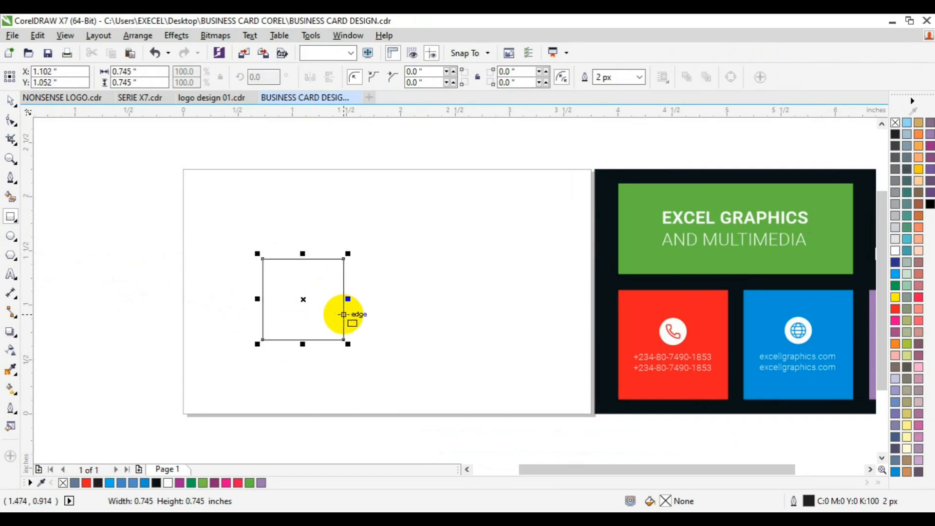
left_click_drag(130, 71, 118, 71)
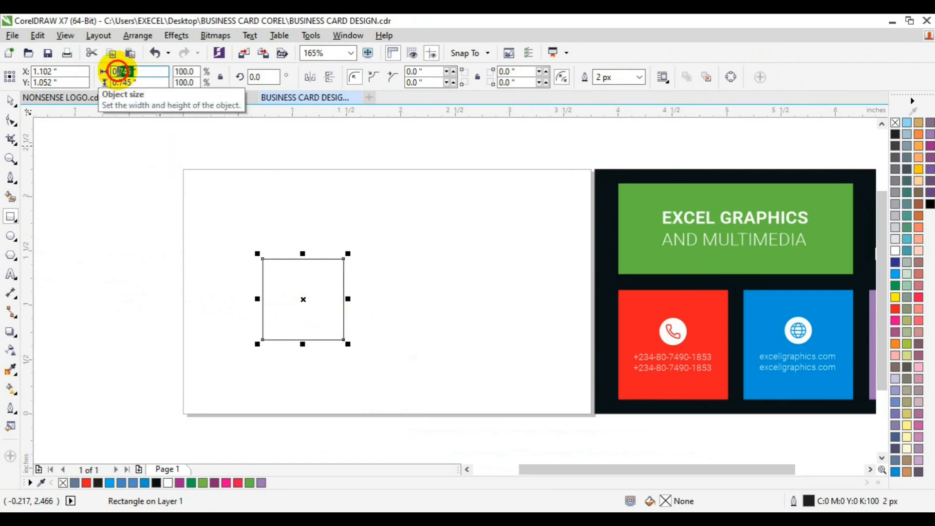
left_click_drag(117, 71, 111, 74)
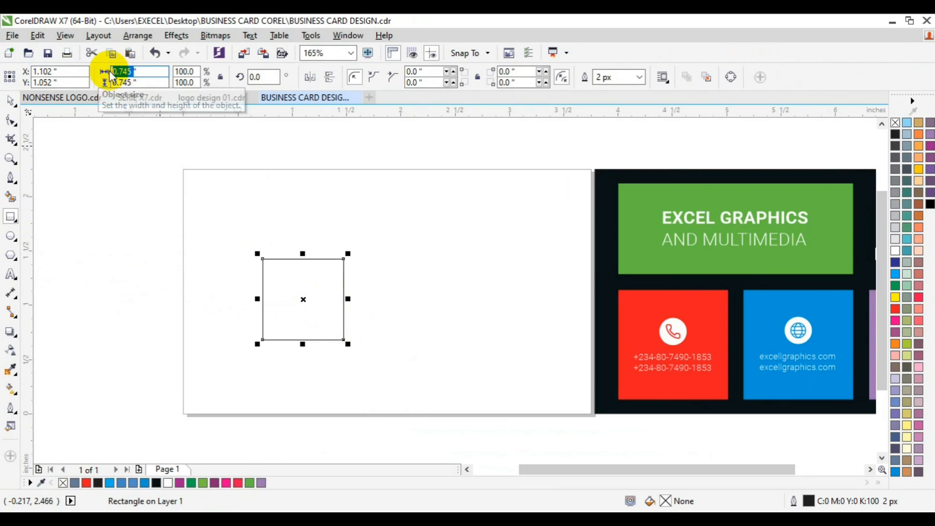
type("1")
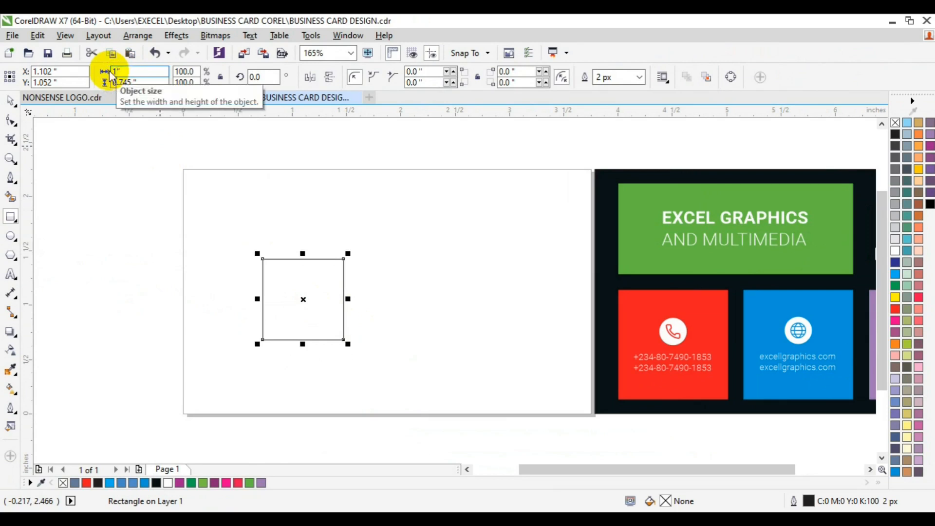
type(".009")
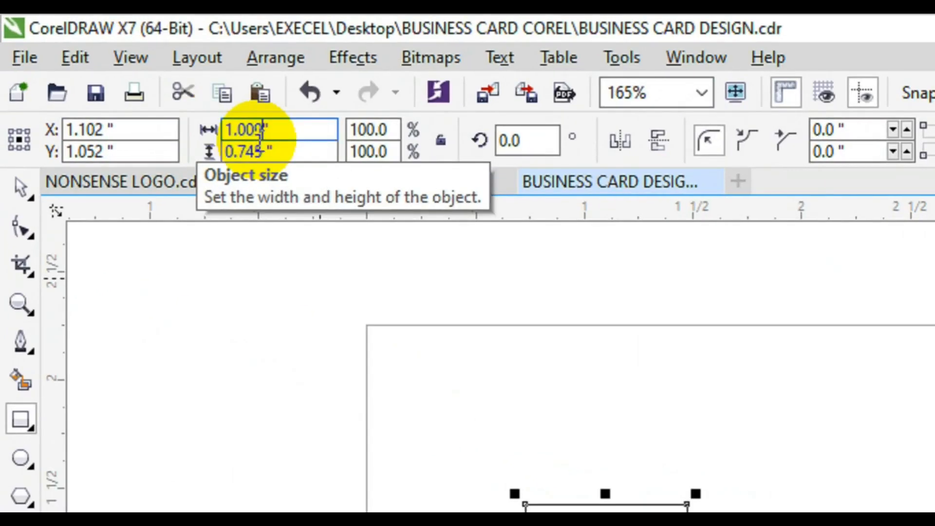
Step: Set the square's height to 1.009 inches and move the square to the lower-left area of the page
left_click(130, 81)
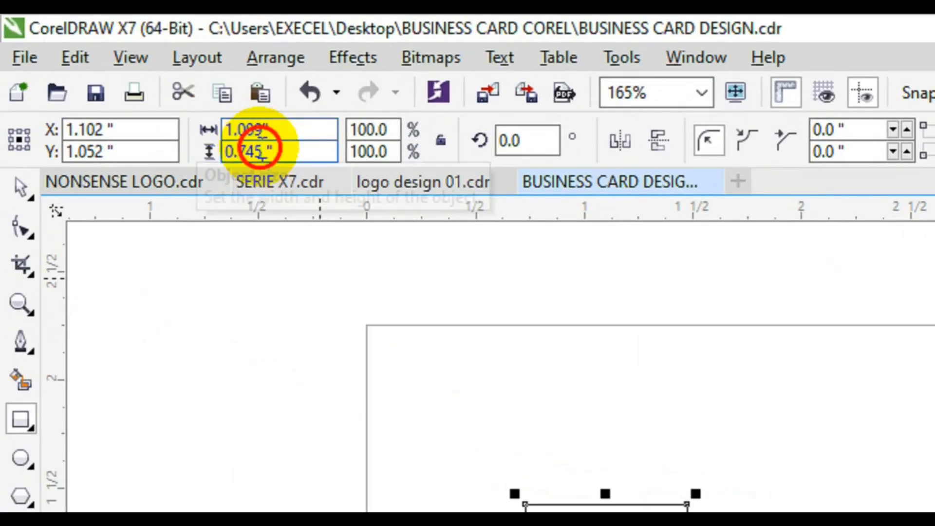
key("BackSpace")
key("BackSpace")
key("BackSpace")
key("BackSpace")
key("BackSpace")
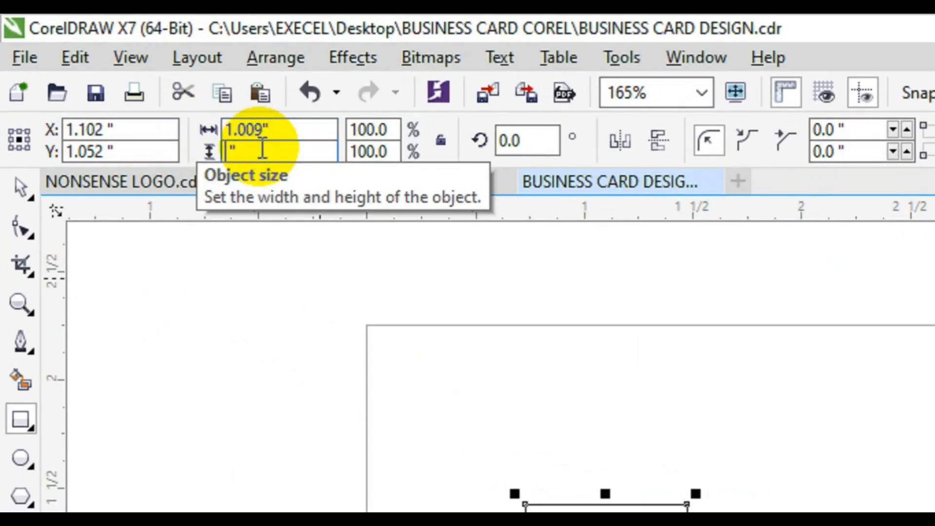
type("1.")
type("009")
key("Return")
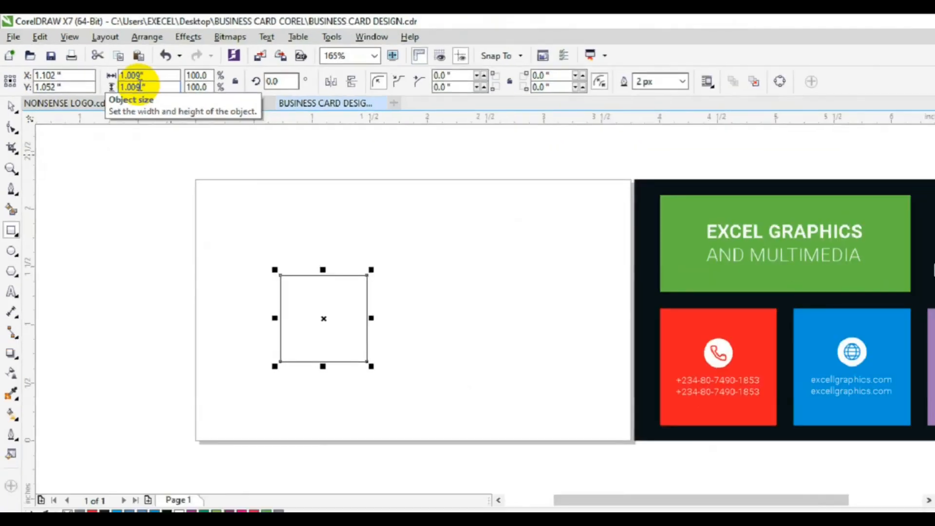
key("Return")
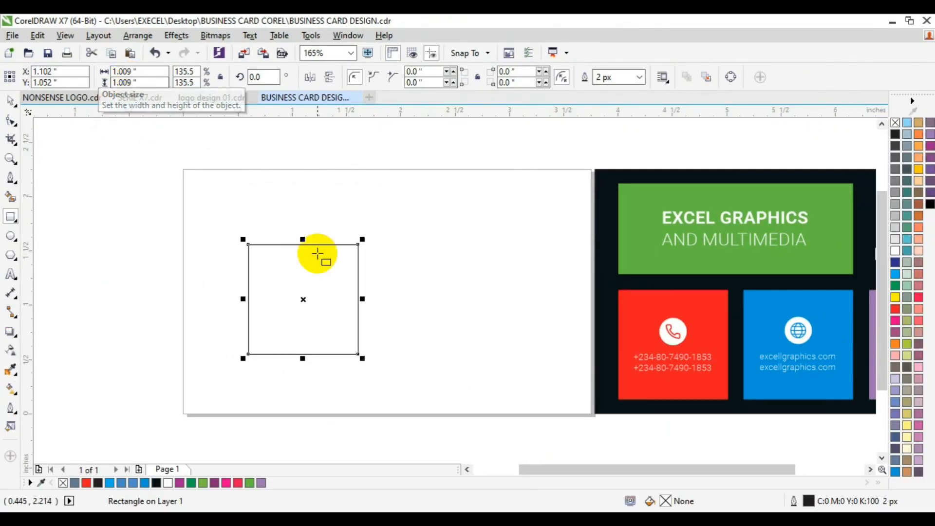
left_click(10, 100)
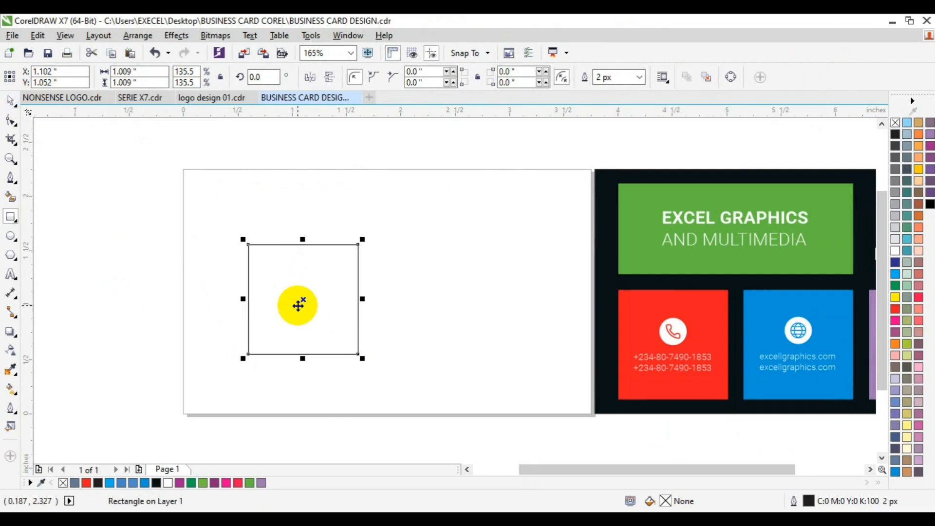
left_click_drag(302, 300, 260, 335)
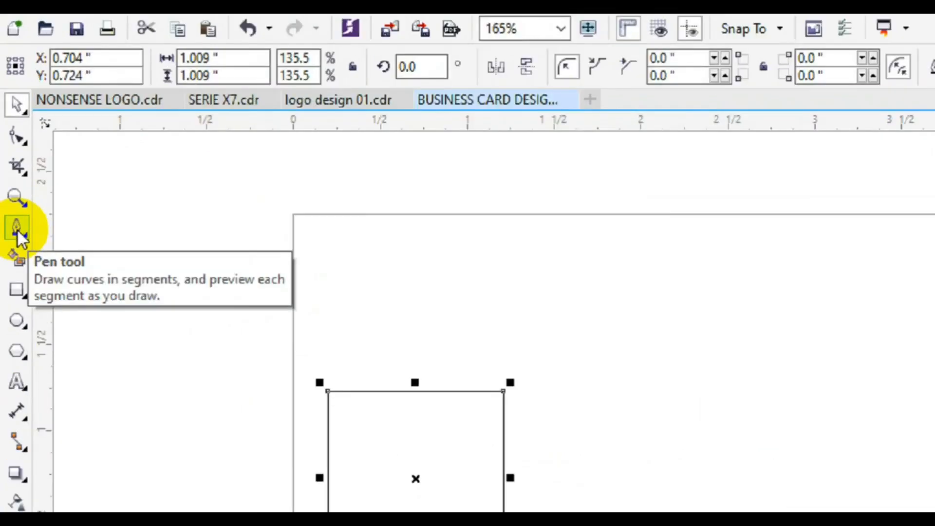
Step: Draw a horizontal spacer line about 0.17 inches long outward from the midpoint of the square's right edge with the Pen tool
left_click(10, 179)
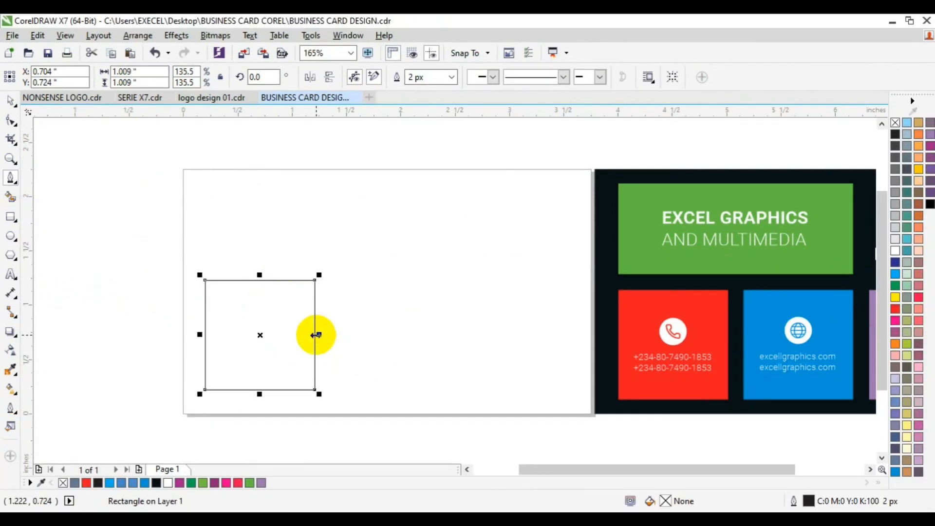
left_click(316, 335)
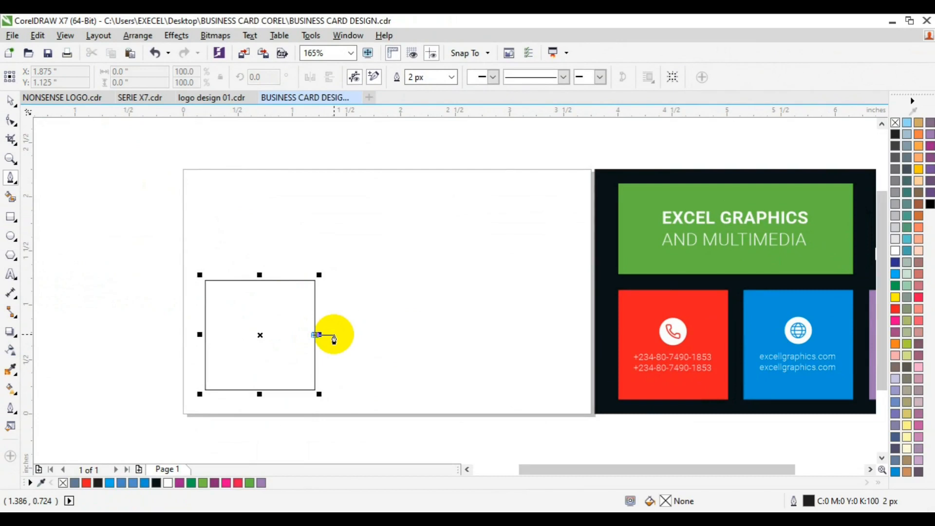
left_click(333, 334)
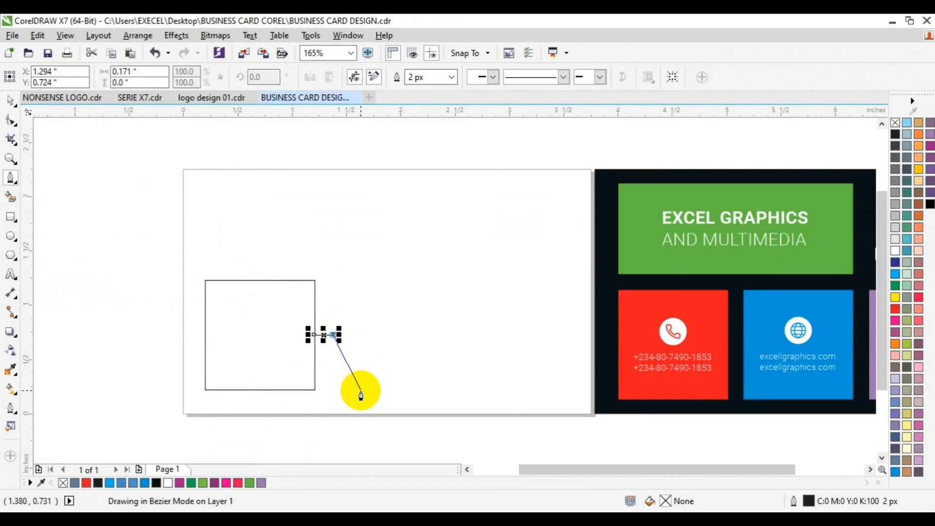
key("Escape")
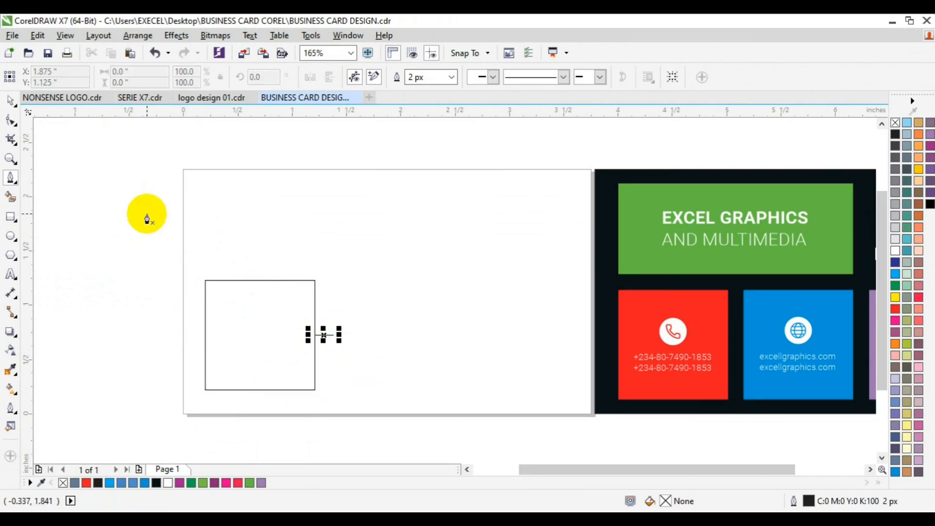
Step: Group the short spacer line with the square
left_click(322, 335)
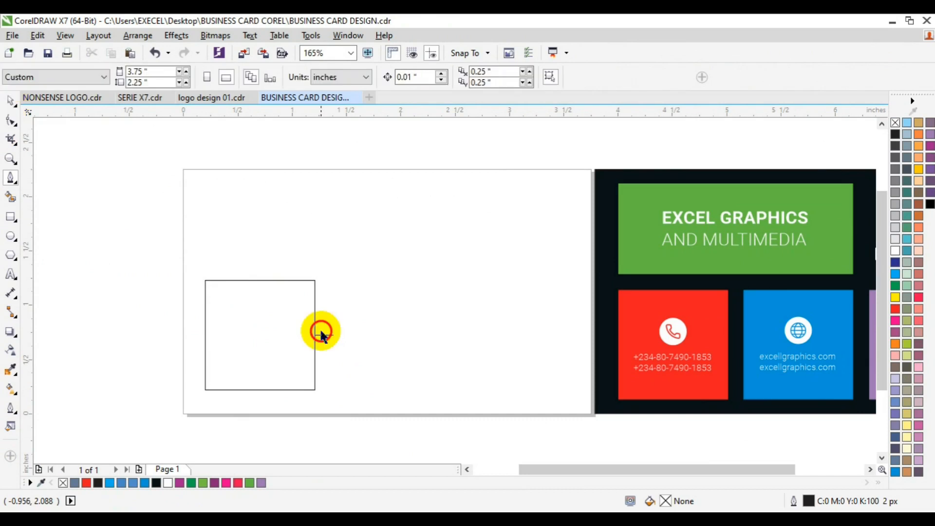
left_click(321, 335)
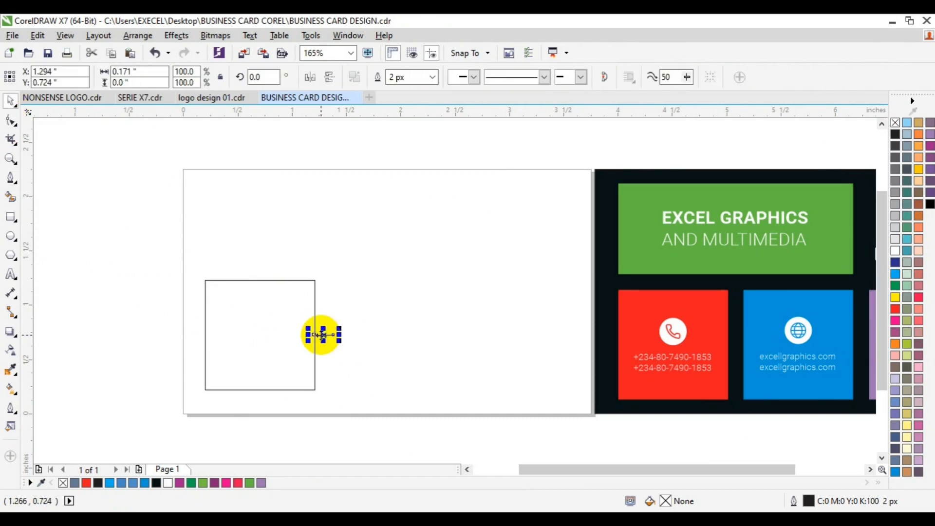
left_click(276, 358, "shift")
left_click(598, 78)
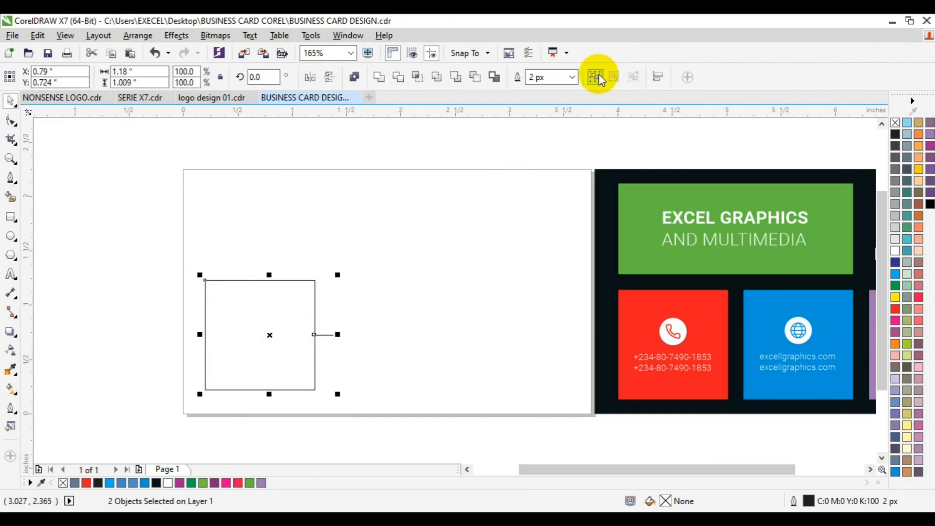
left_click(598, 78)
Step: Copy and paste the square-and-line group, and move the duplicate right until its square meets the end of the first spacer line
left_click(36, 37)
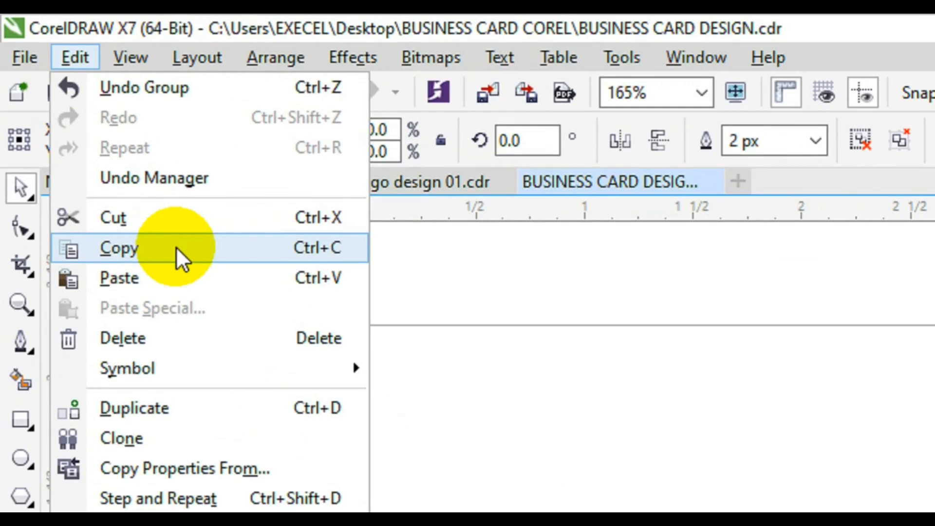
left_click(177, 246)
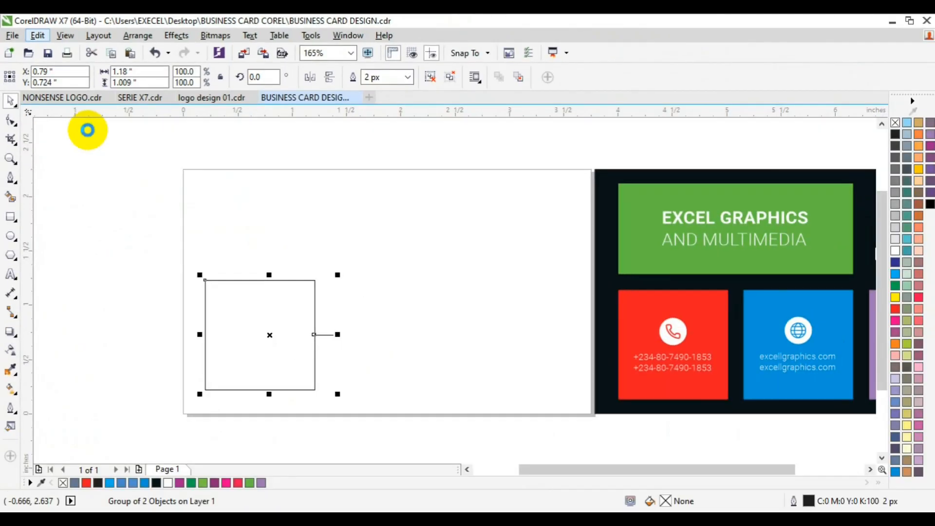
left_click(37, 35)
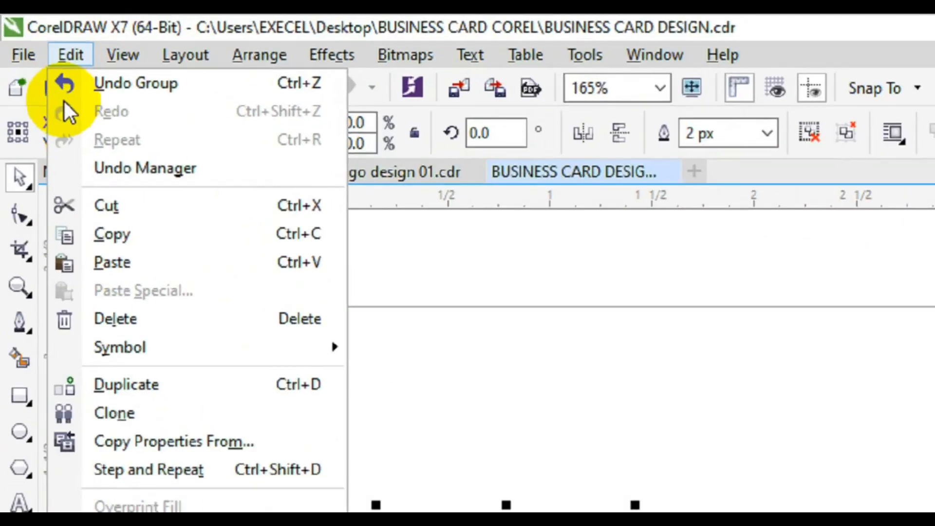
left_click(134, 264)
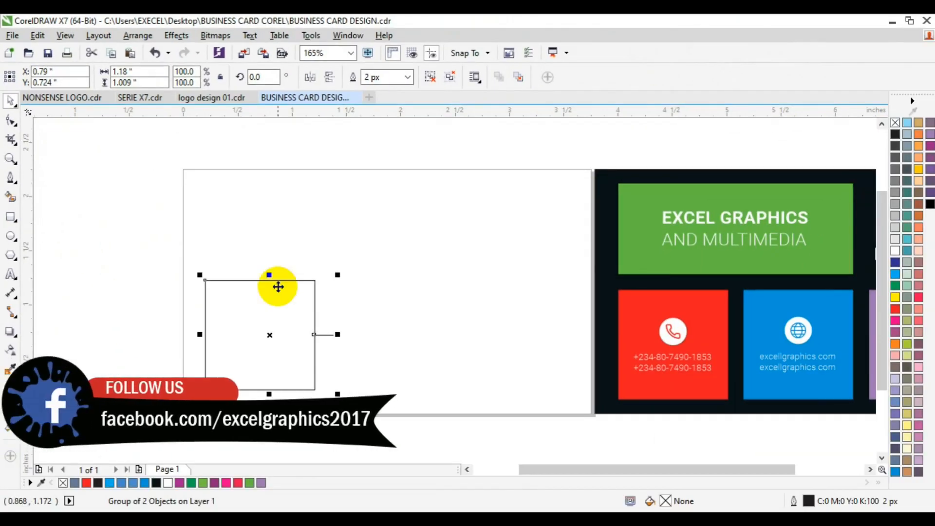
left_click_drag(272, 334, 401, 334)
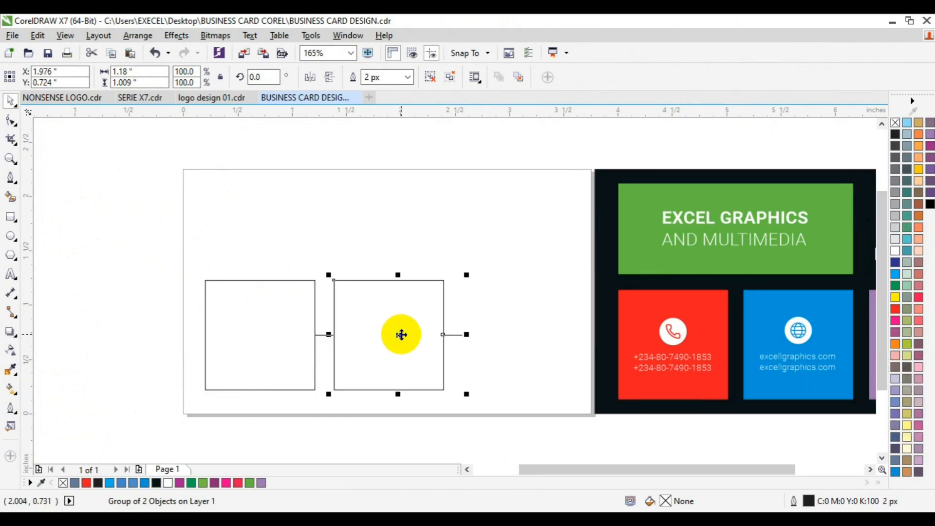
Step: Copy and paste the second square-and-line group, and move the duplicate right until its square meets the end of the second spacer line
left_click(39, 36)
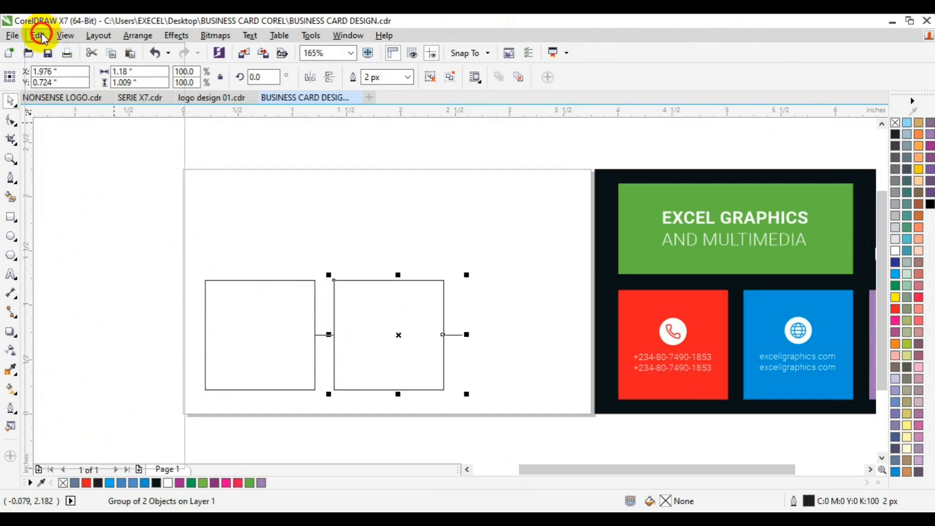
left_click(84, 132)
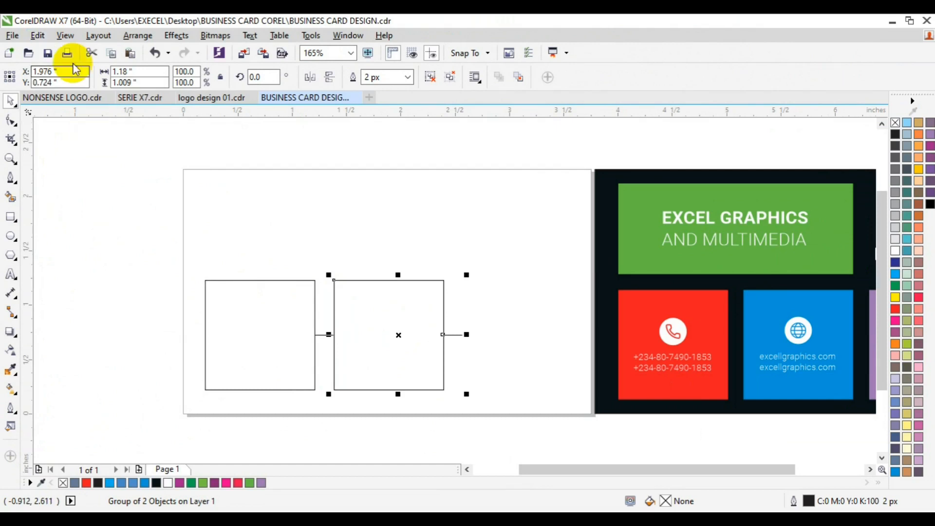
left_click(47, 42)
left_click(103, 155)
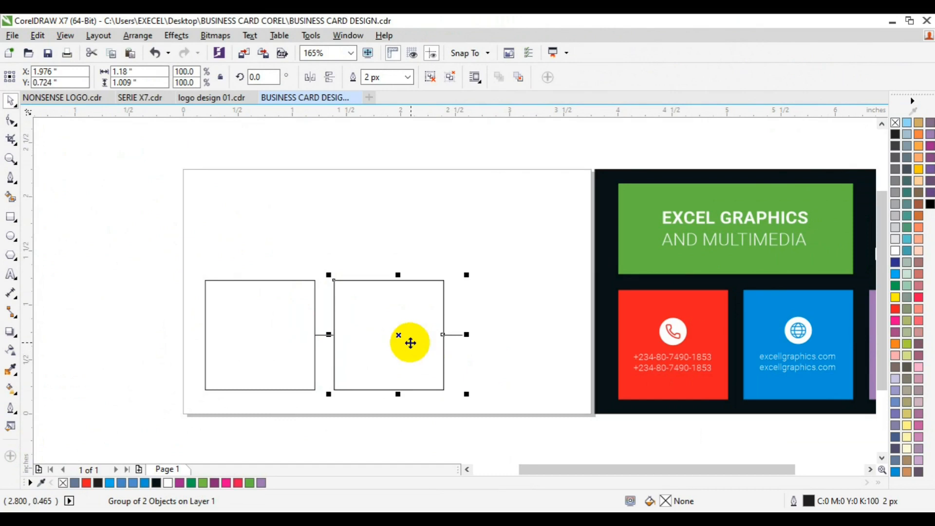
left_click_drag(402, 335, 528, 346)
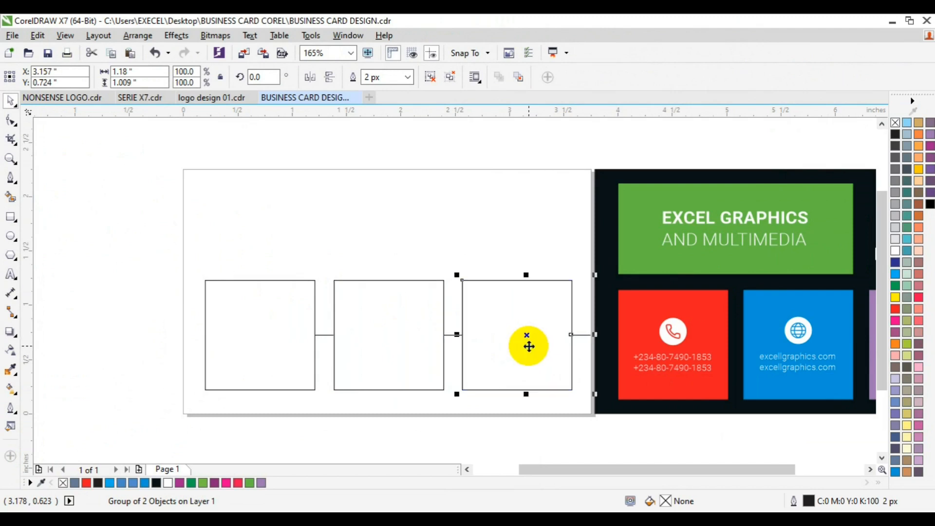
Step: Ungroup the third square and delete the spacer line extending from its right edge
left_click(429, 78)
left_click(575, 328)
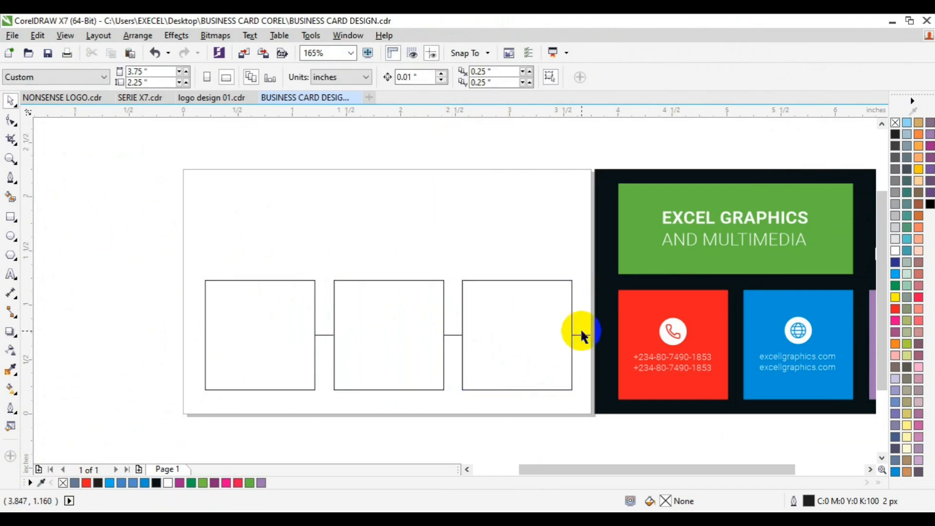
left_click(581, 335)
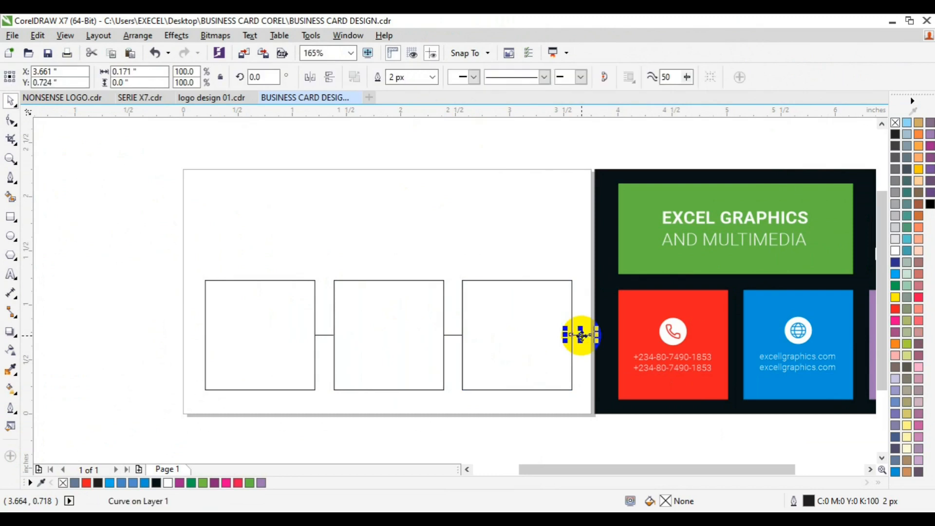
left_click(581, 341)
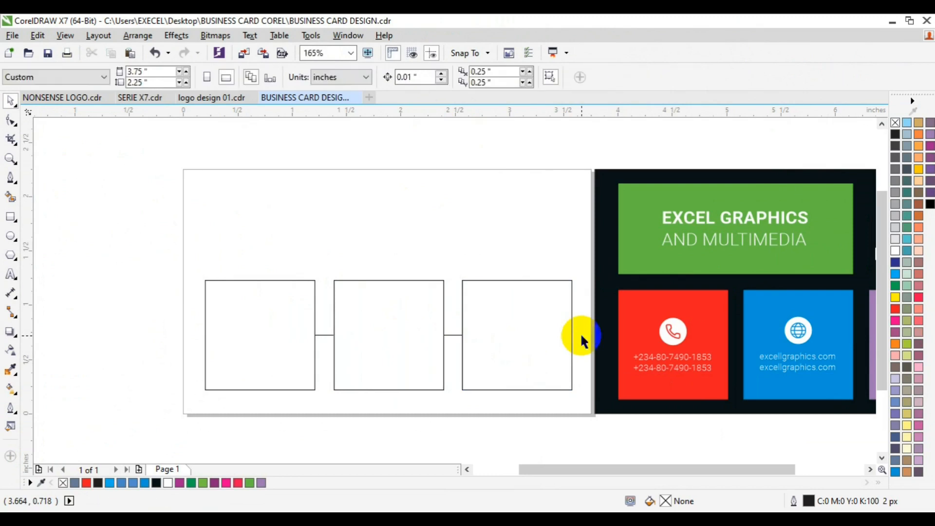
Step: Ungroup the first square and its spacer line, and select only the square
left_click(320, 335)
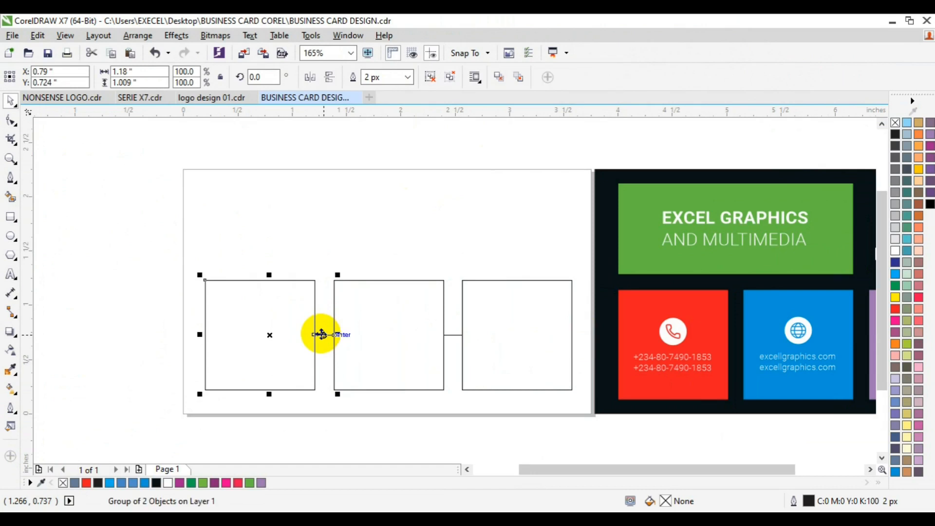
left_click(430, 77)
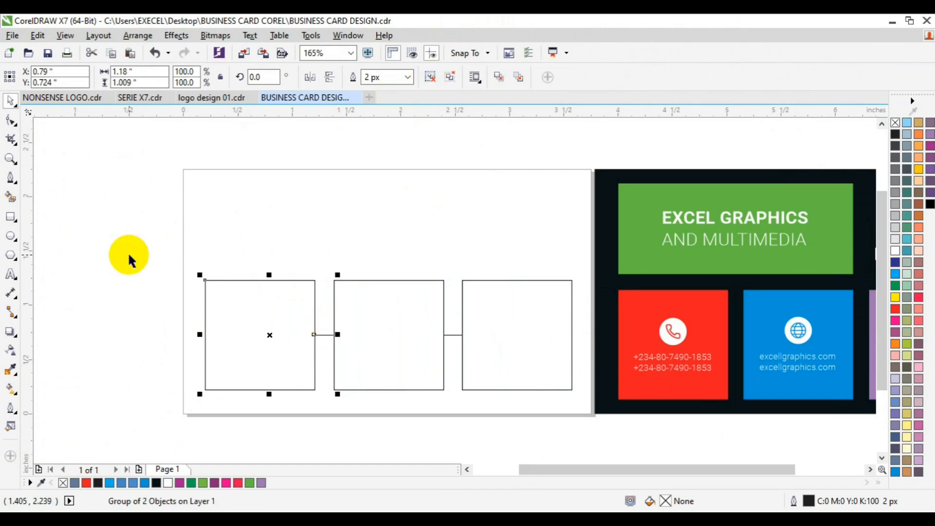
key("ctrl+u")
left_click(323, 344)
left_click(305, 345)
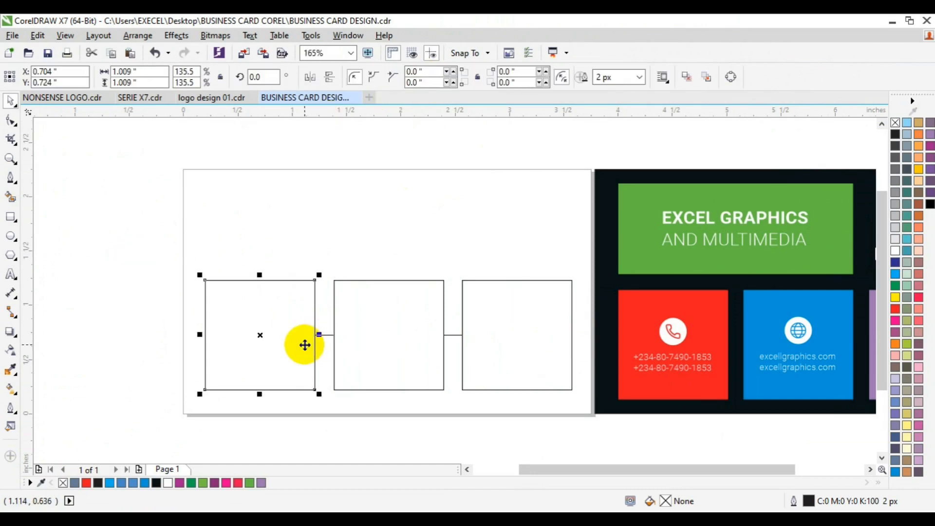
Step: Copy the first square and paste the duplicate in place
left_click(37, 36)
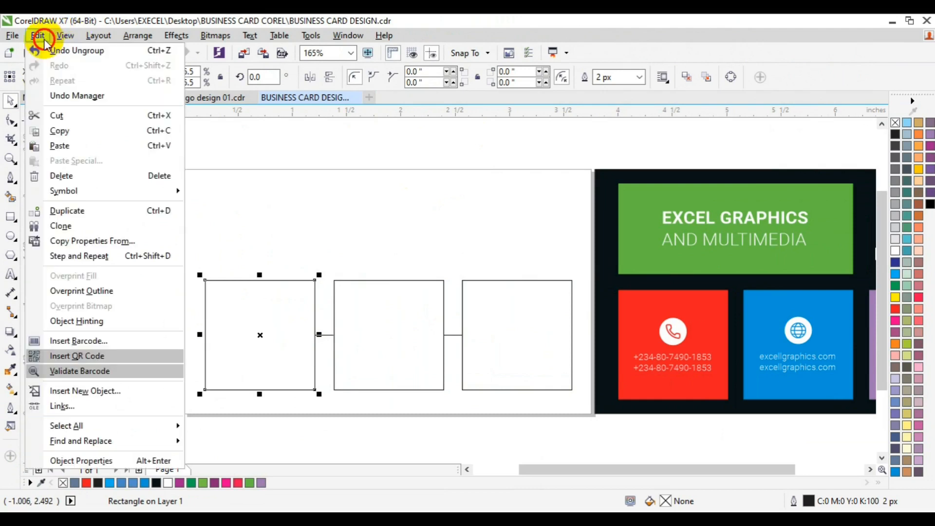
left_click(83, 139)
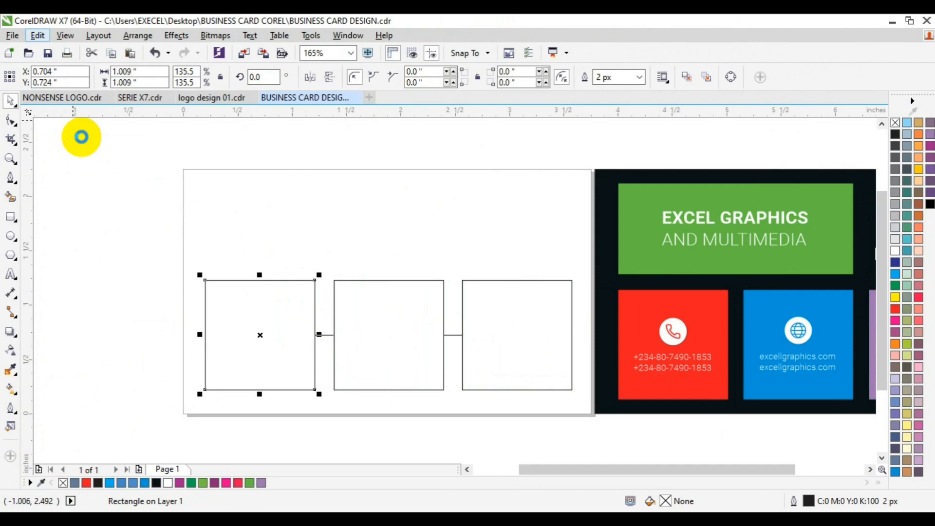
left_click(38, 38)
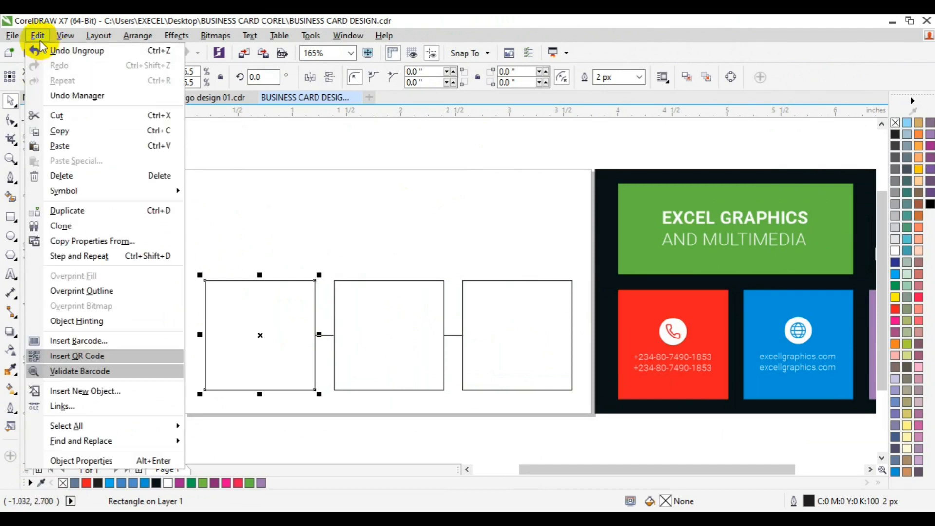
left_click(89, 145)
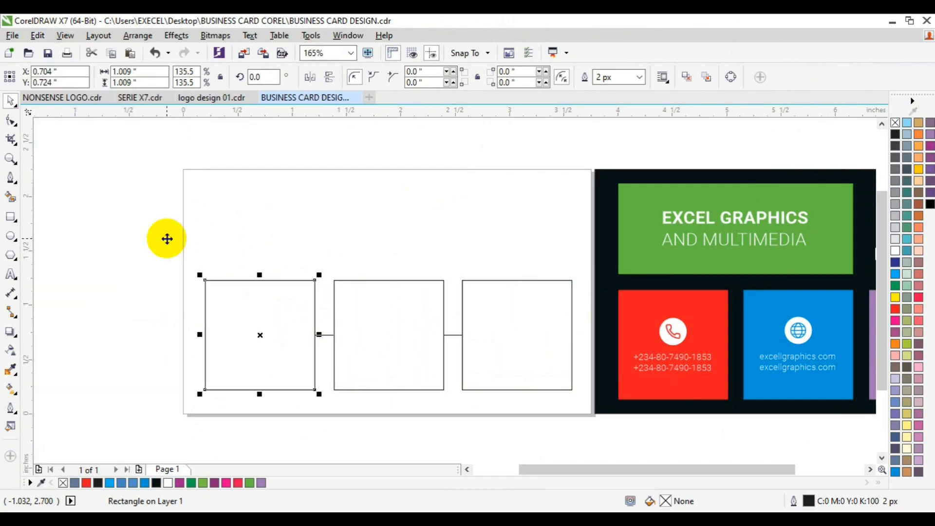
Step: Move the first spacer line above the first square and rotate it to 270 degrees so it stands vertical
left_click(325, 335)
left_click_drag(325, 335, 258, 262)
left_click(258, 262)
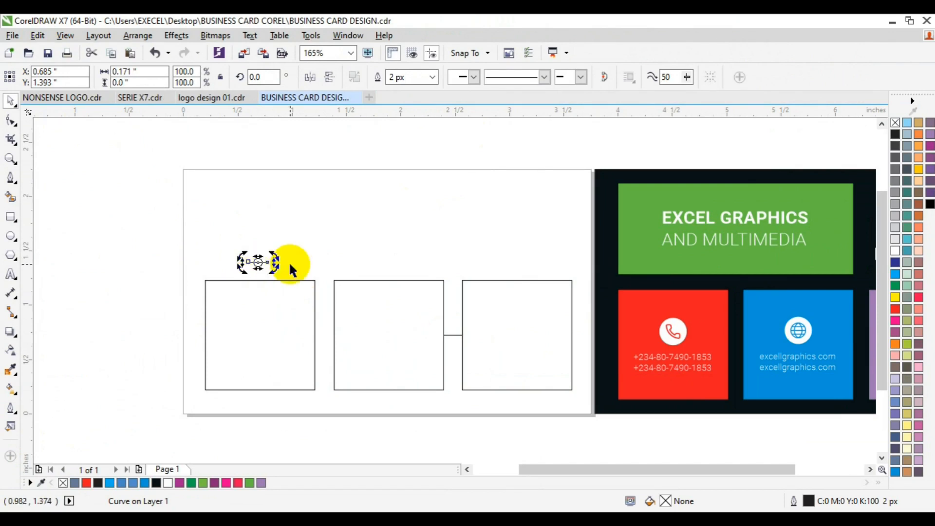
left_click_drag(273, 268, 246, 290)
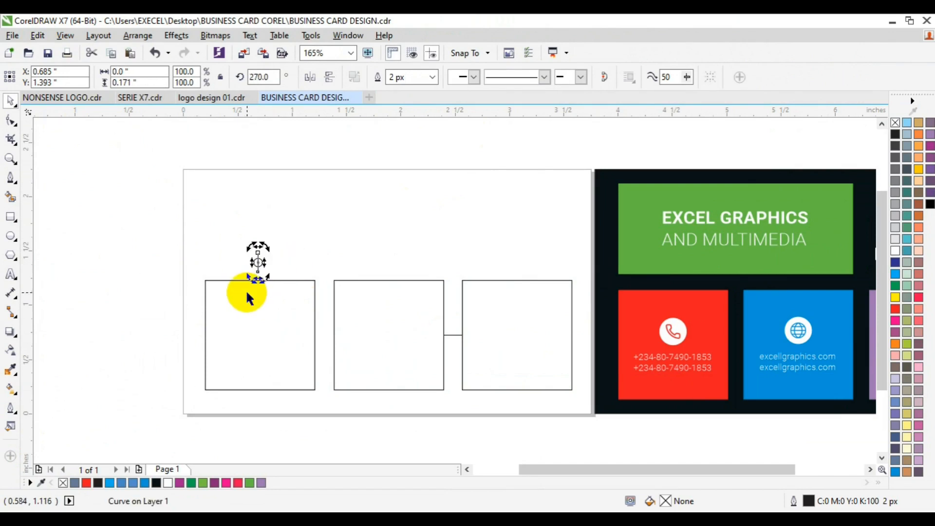
left_click(137, 253)
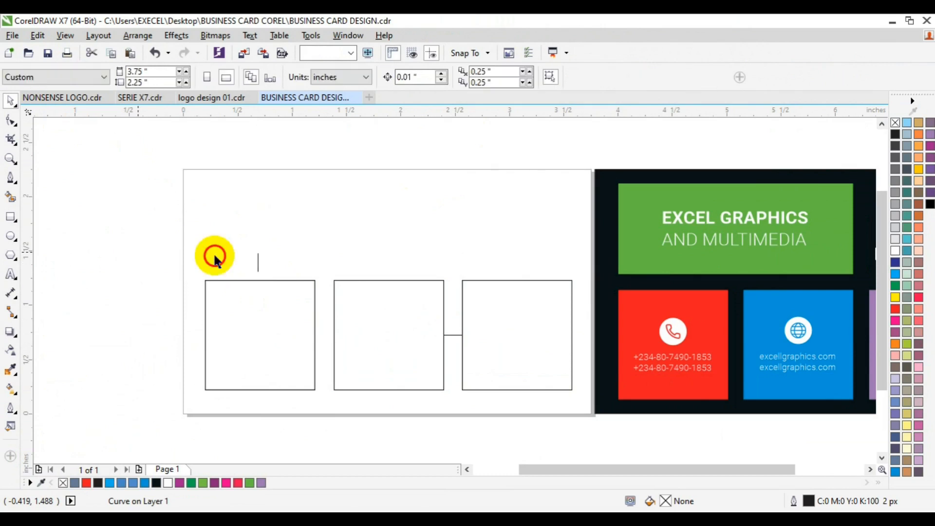
Step: Lower the vertical spacer line until its bottom end touches the first square's top edge
left_click(258, 264)
left_click_drag(258, 264, 258, 273)
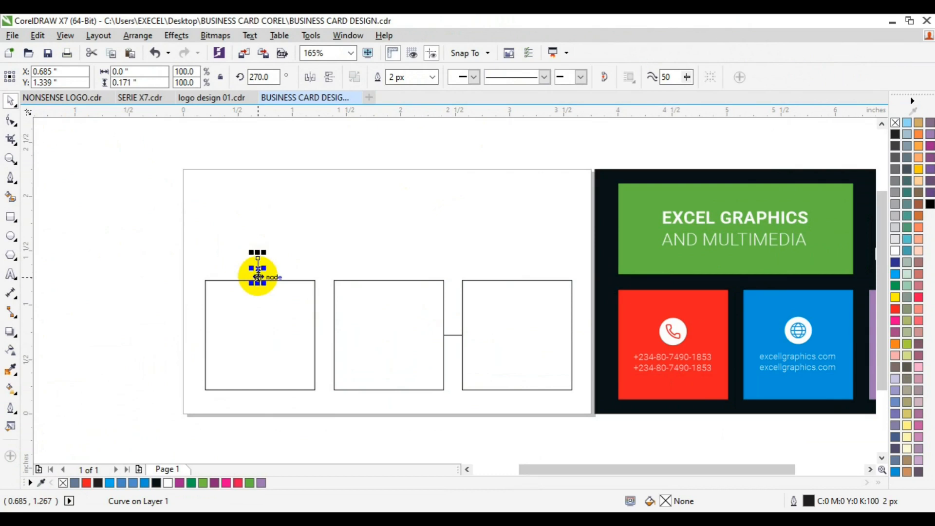
left_click(10, 159)
left_click(261, 280)
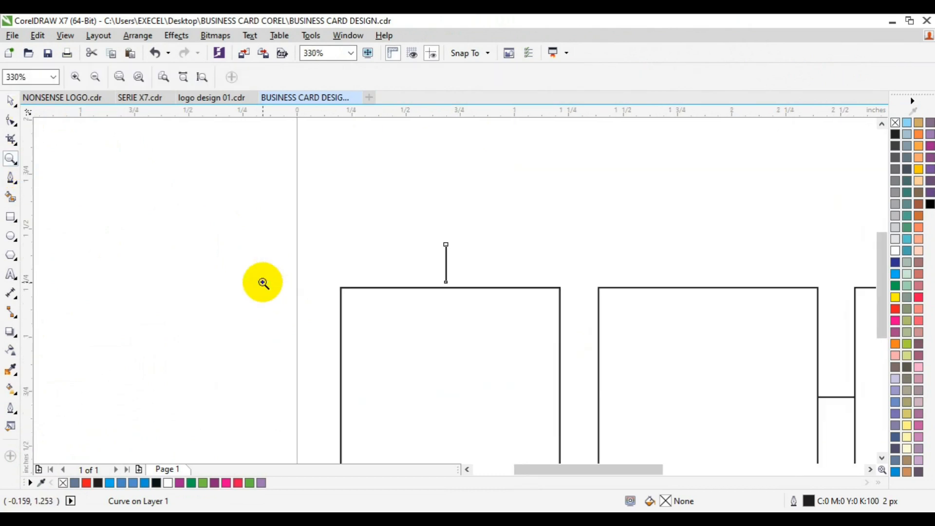
left_click(10, 100)
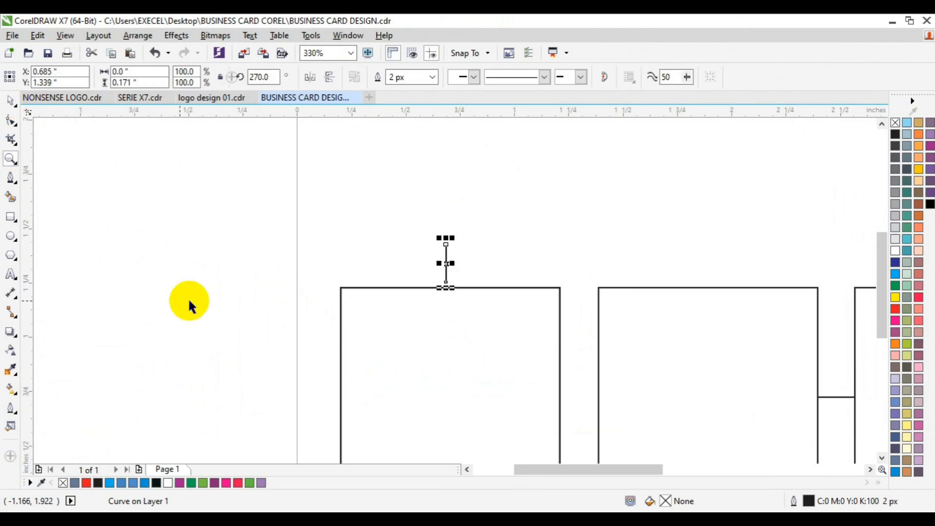
left_click_drag(445, 263, 445, 271)
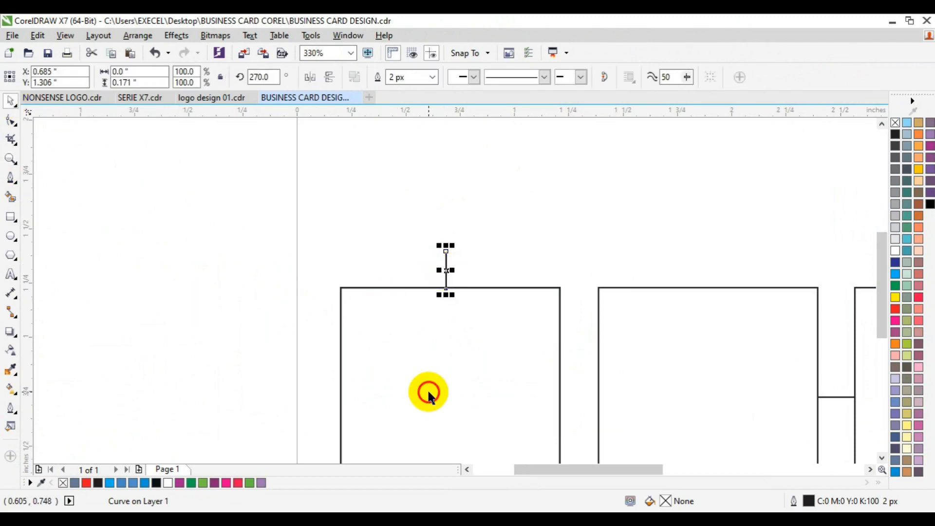
Step: Move the duplicate square up to the vertical spacer's top end and resize it to 2.162 inches wide by 0.835 inches high
left_click(429, 393)
left_click_drag(429, 393, 442, 138)
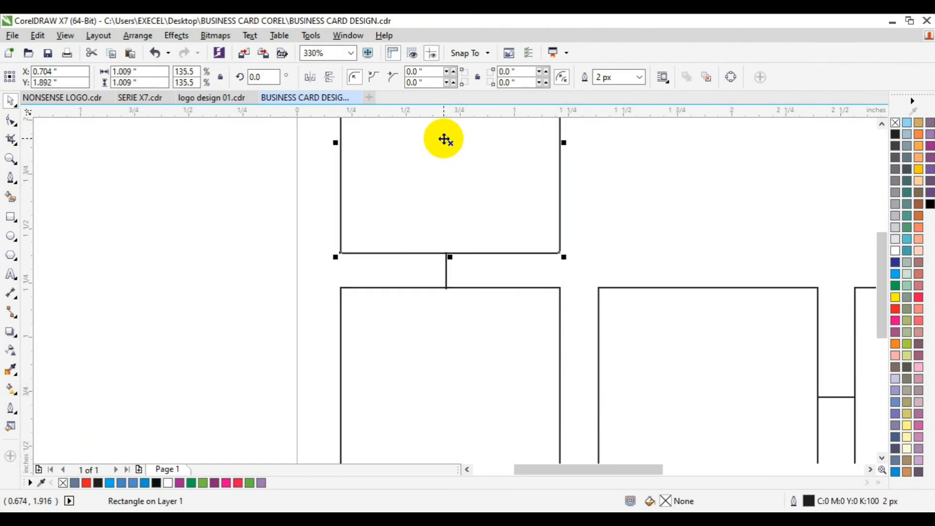
double_click(122, 71)
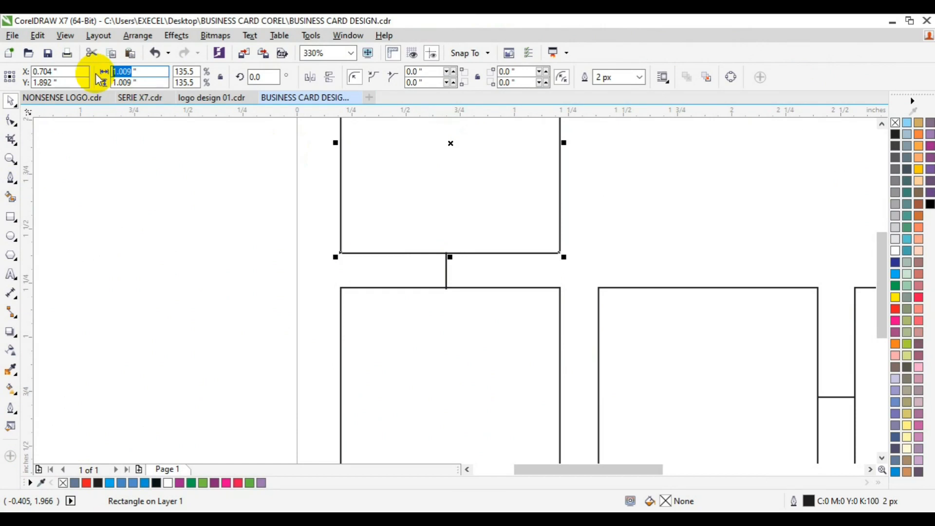
type("2.162")
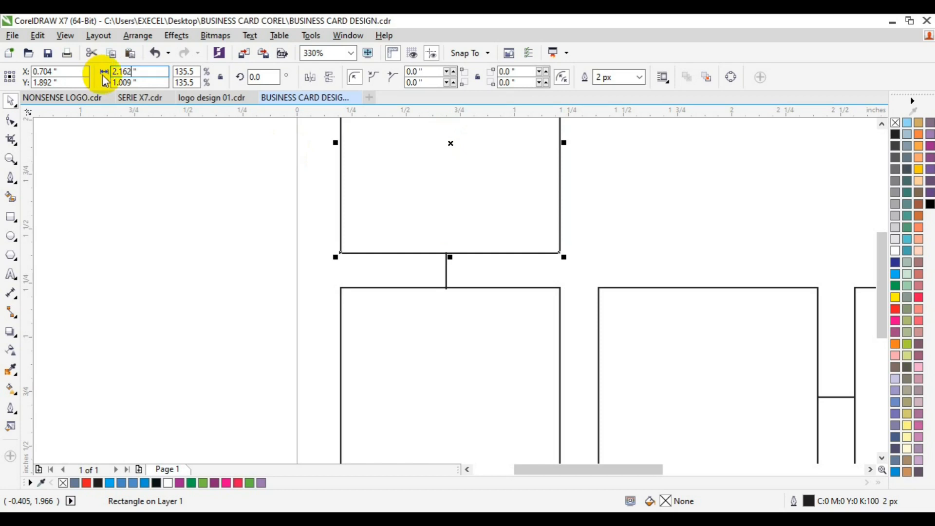
left_click(134, 87)
key("BackSpace")
key("BackSpace")
key("BackSpace")
key("BackSpace")
key("BackSpace")
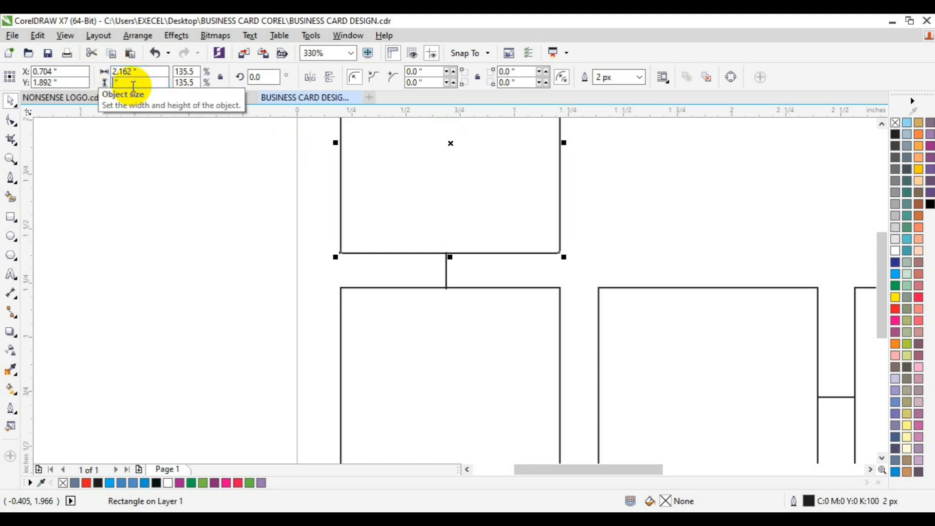
type("0.835")
key("Return")
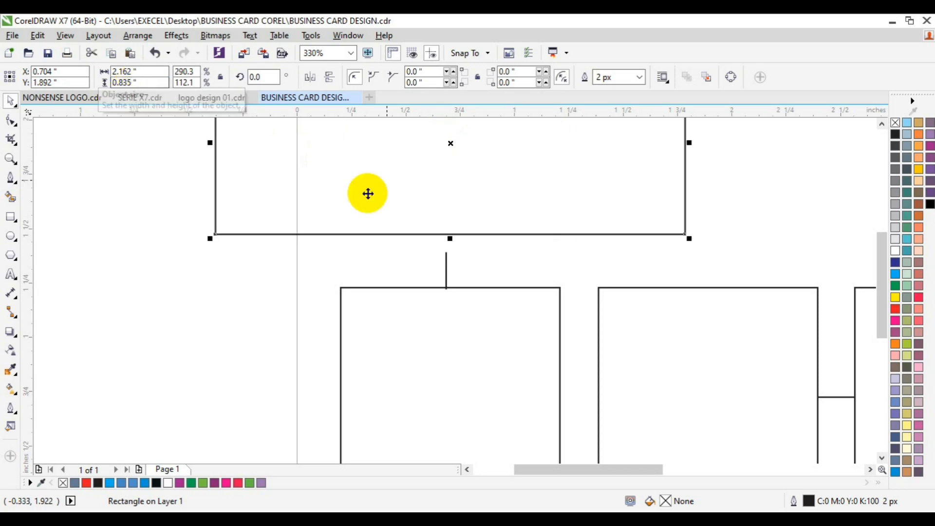
Step: Rest the wide rectangle on the vertical spacer and align its left edge with the first square's using a vertical guideline
left_click_drag(450, 146, 567, 162)
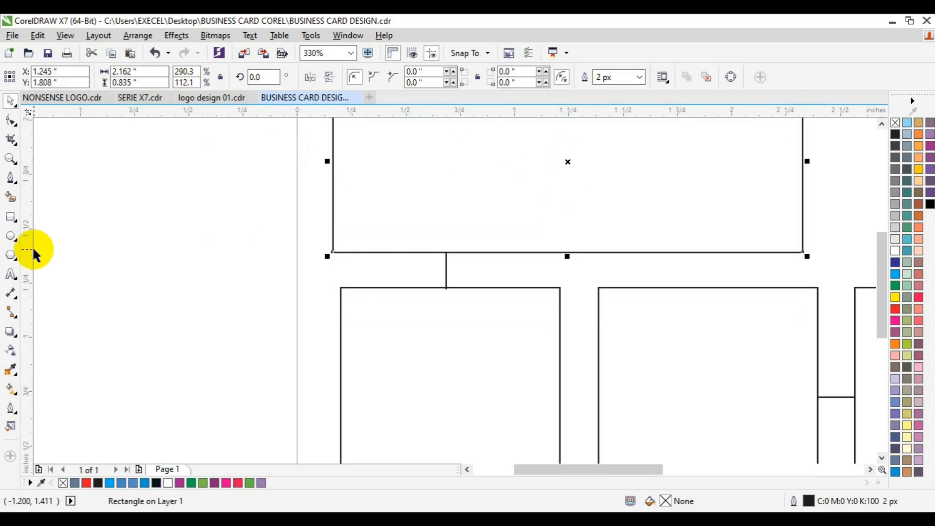
left_click_drag(30, 252, 340, 272)
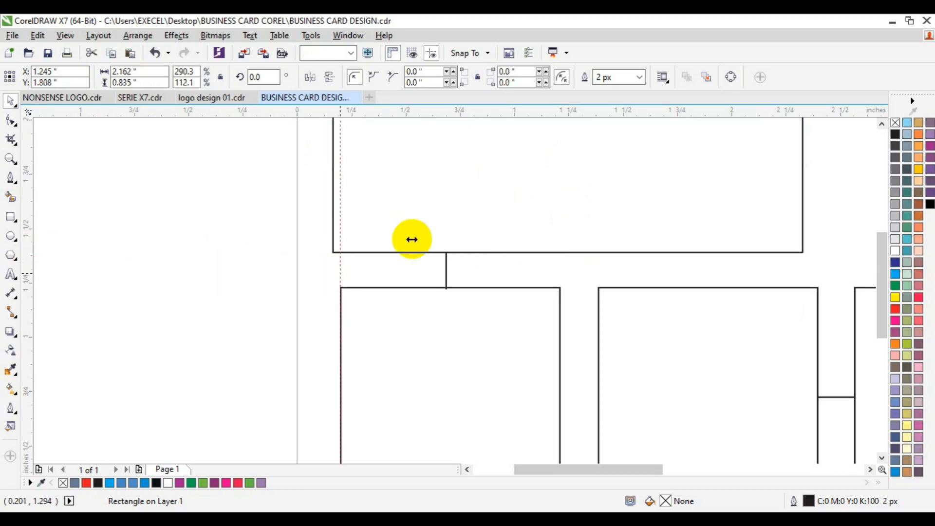
left_click(451, 205)
left_click_drag(452, 206, 459, 206)
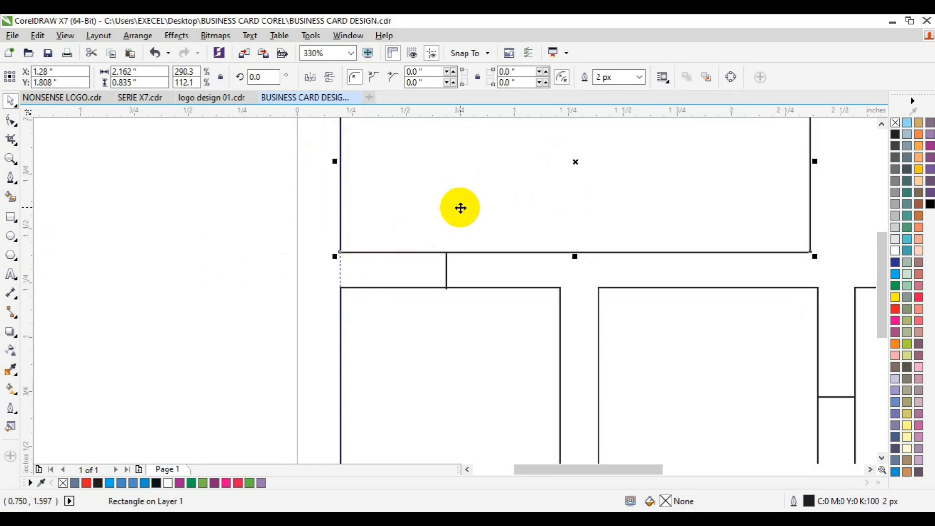
Step: Delete the vertical spacer line between the wide rectangle and the first square
left_click(11, 159)
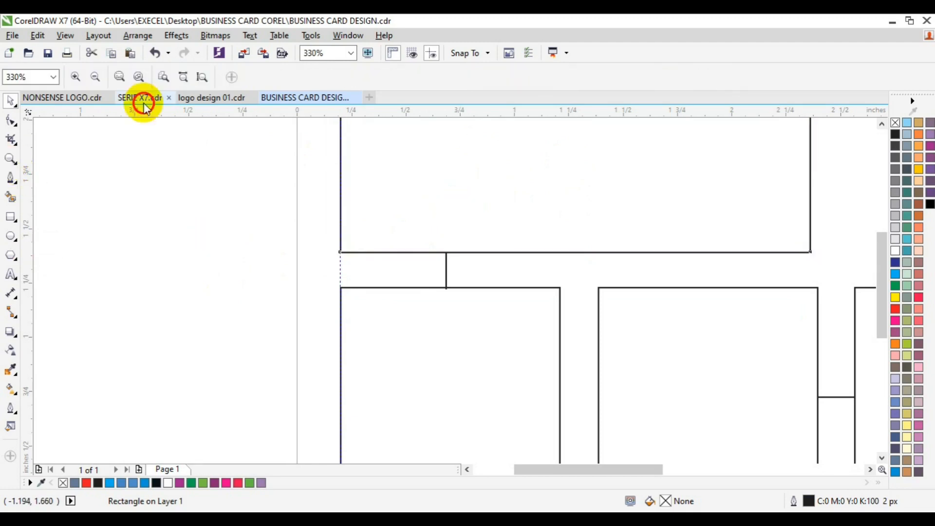
left_click(103, 83)
left_click(11, 100)
left_click(232, 252)
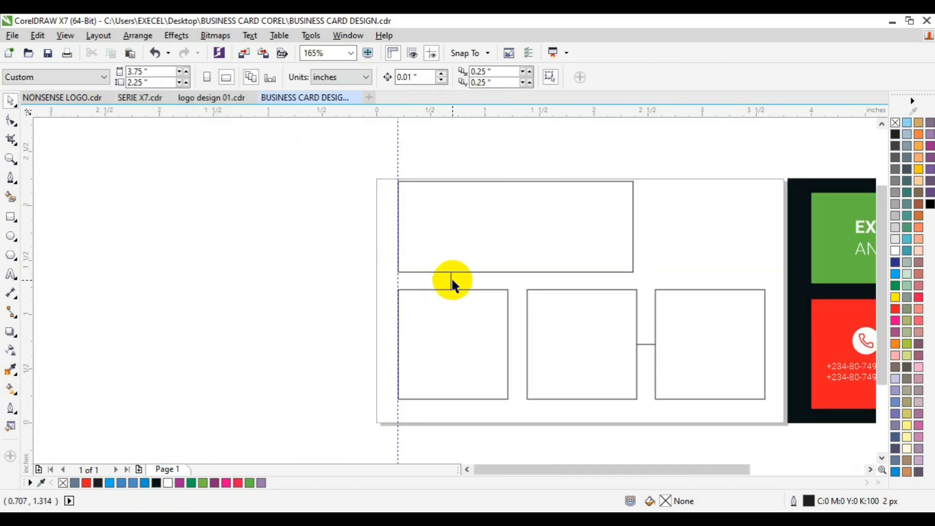
left_click(450, 282)
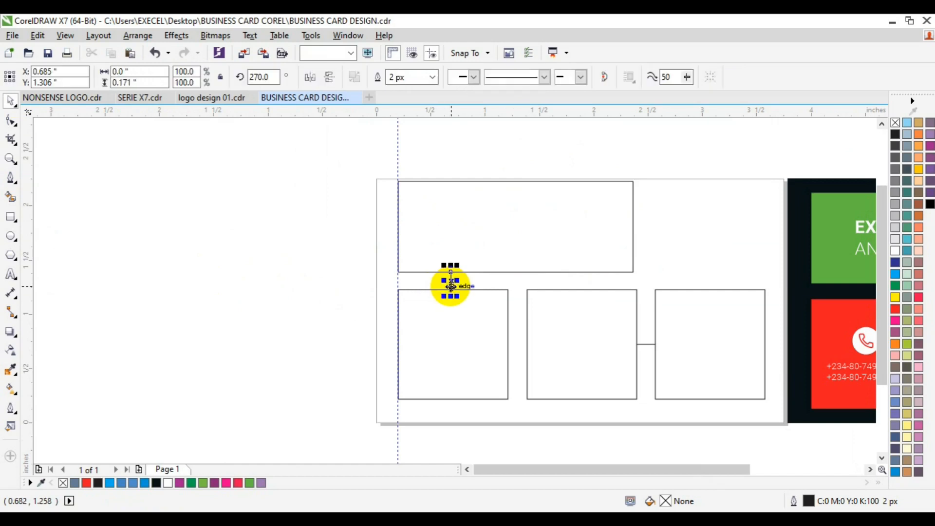
key("Delete")
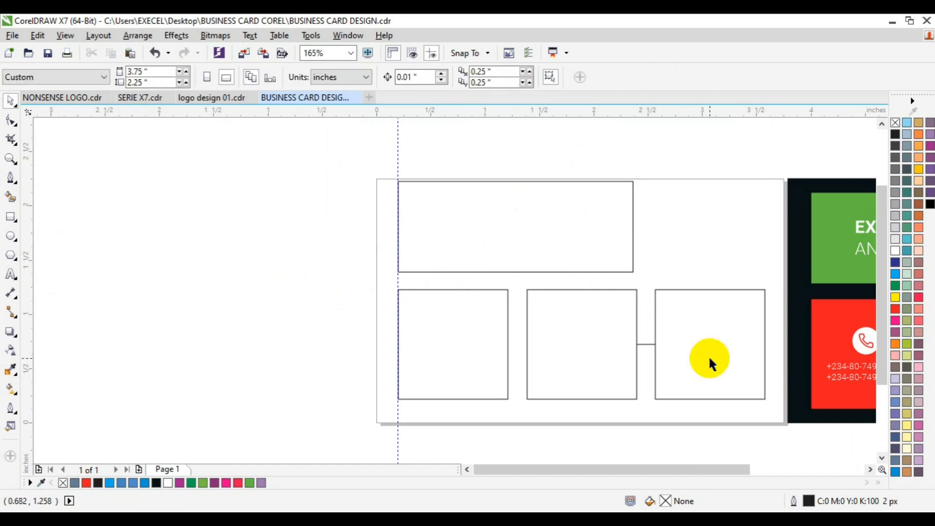
Step: Ungroup the middle square and its spacer line, and clear the selection
left_click(648, 345)
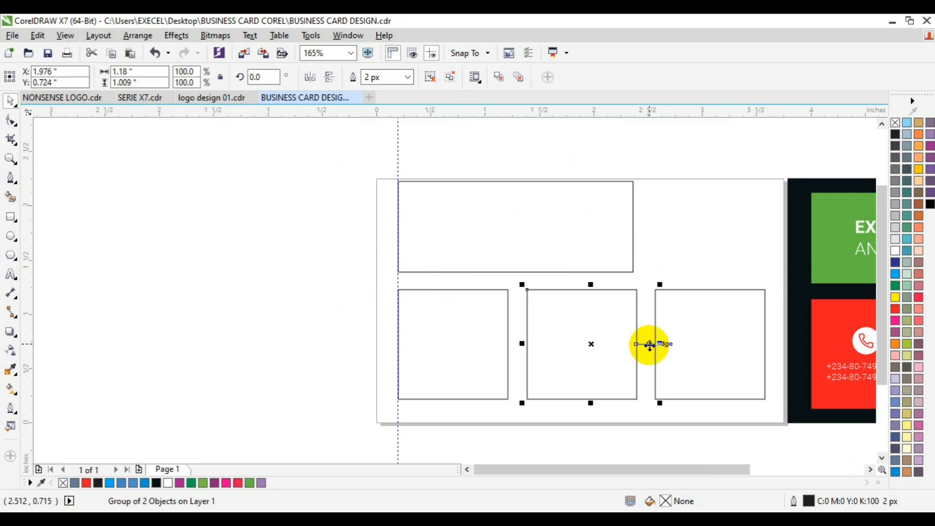
left_click(430, 77)
left_click(229, 237)
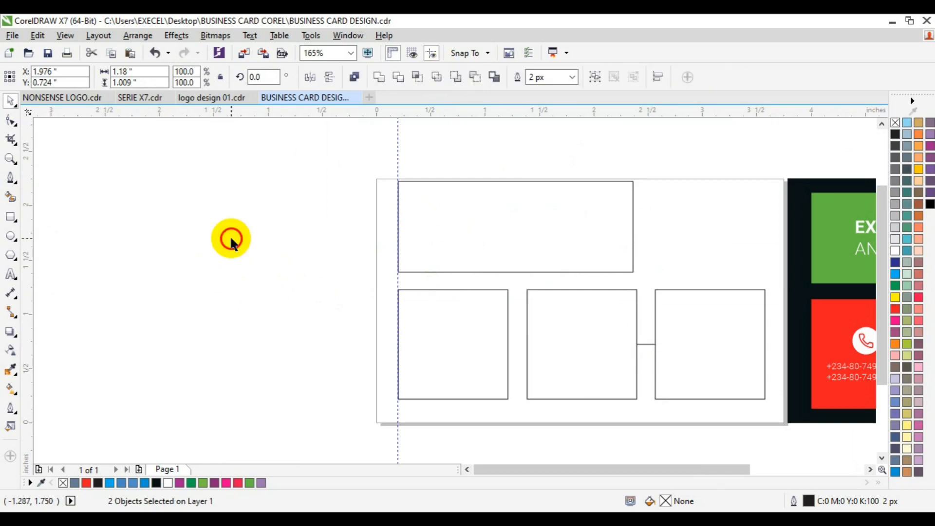
Step: Delete the spacer line between the middle and third squares, and remove the vertical guideline along the first square's edge
left_click(647, 343)
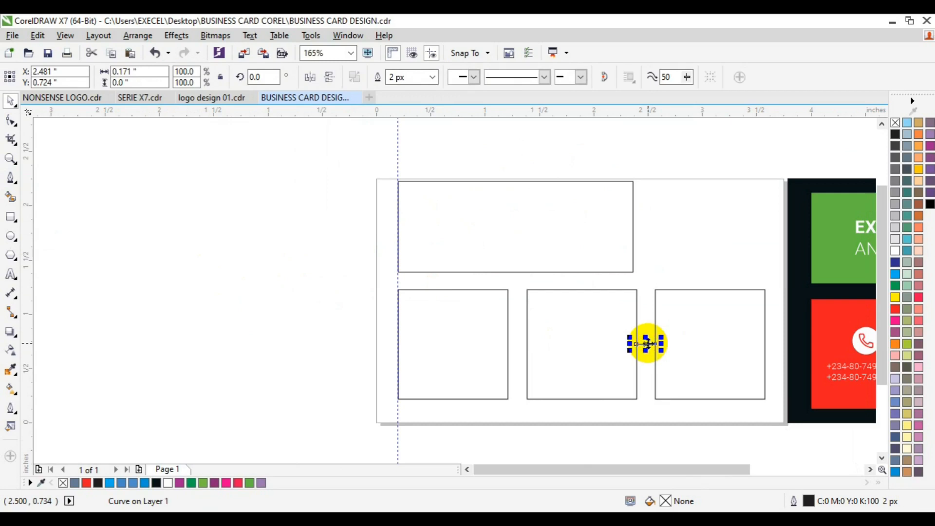
key("Delete")
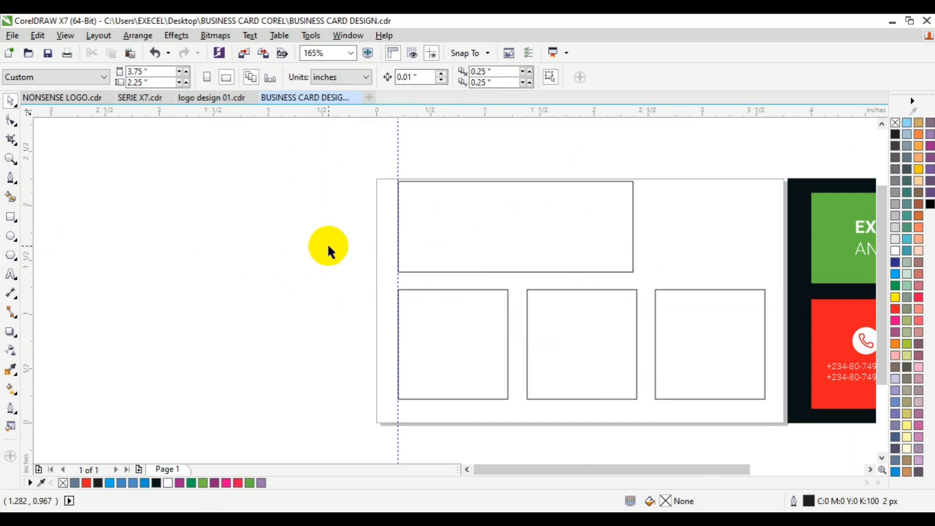
left_click(398, 272)
right_click(398, 272)
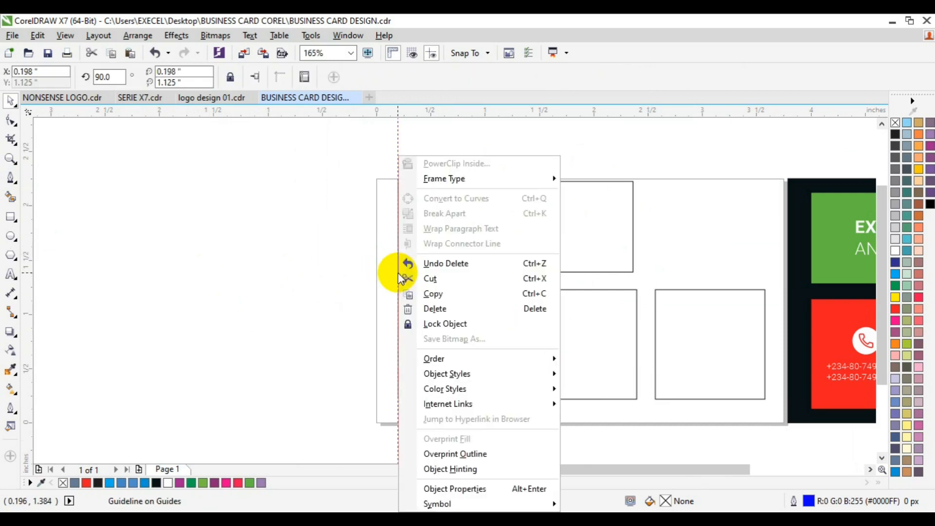
left_click(456, 308)
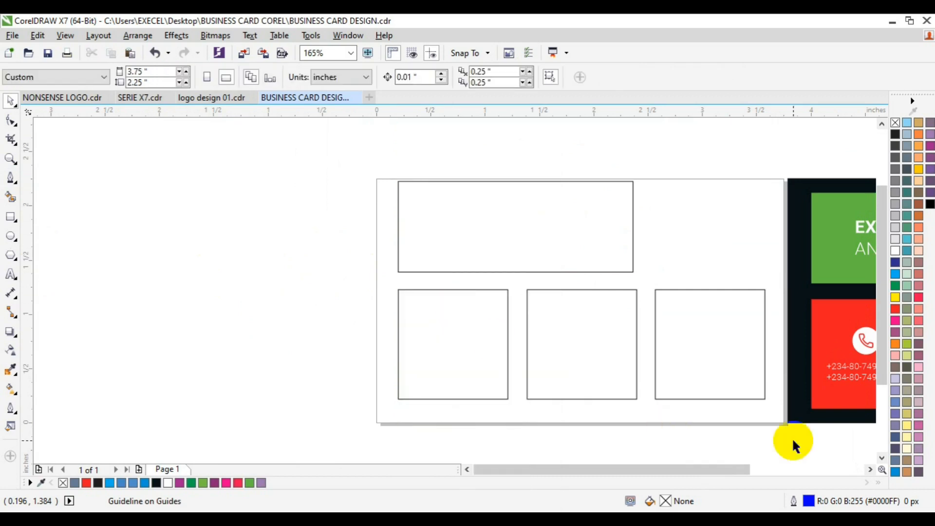
Step: Group the wide rectangle with the three squares and center the group on the page
left_click(869, 470)
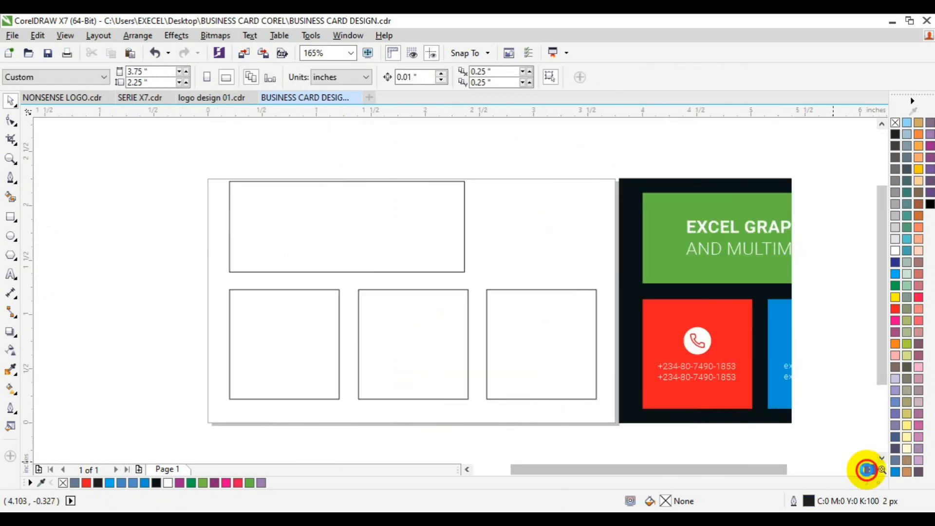
left_click(869, 470)
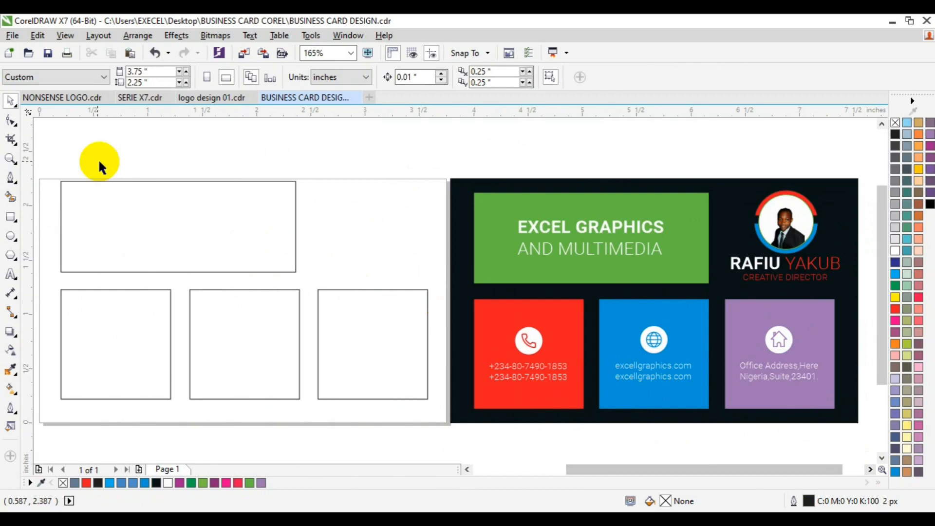
left_click_drag(39, 169, 429, 399)
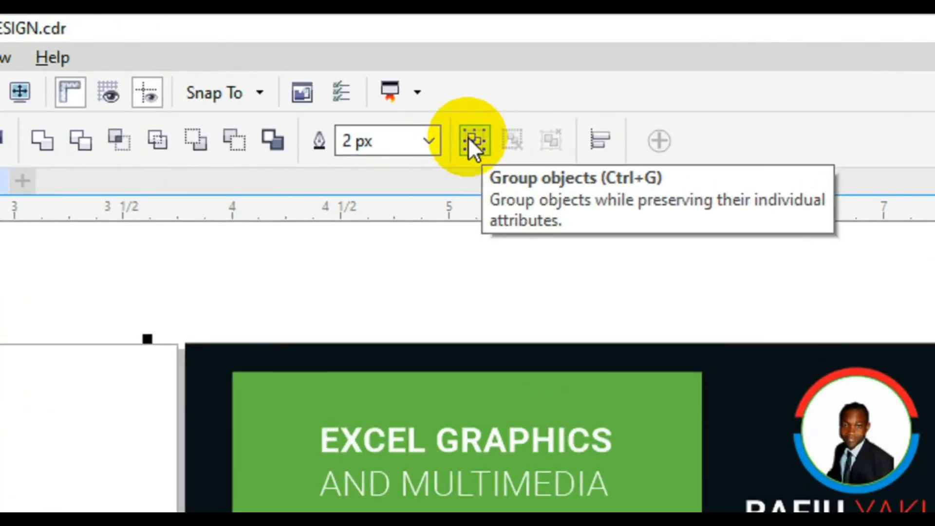
left_click(469, 138)
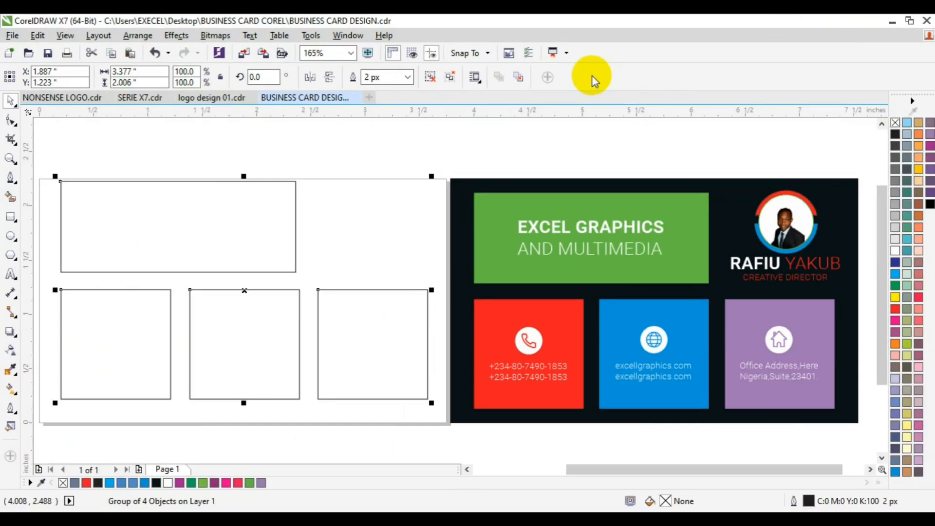
key("Down")
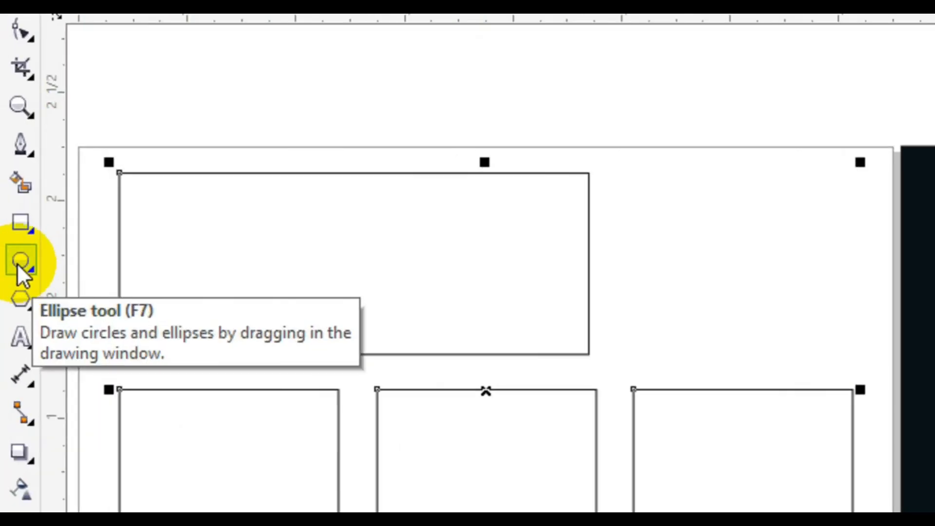
Step: Activate the Ellipse tool
left_click(9, 239)
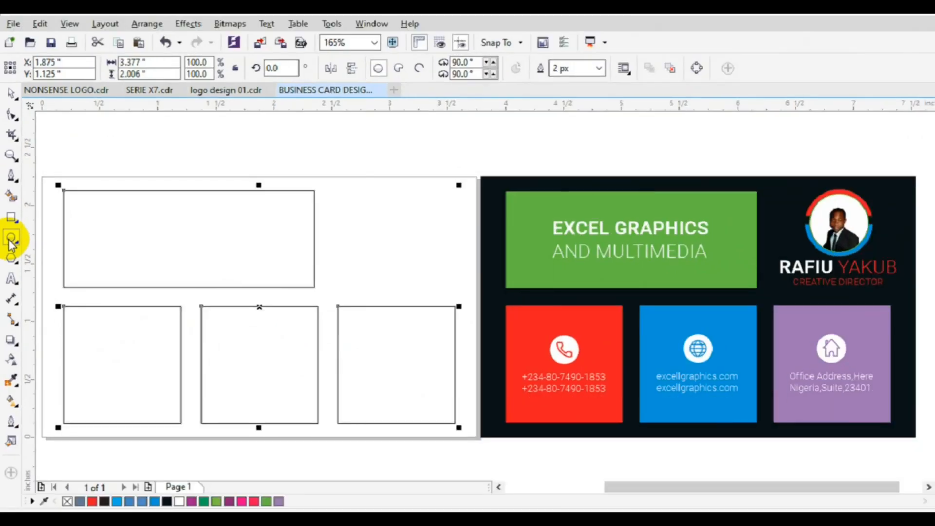